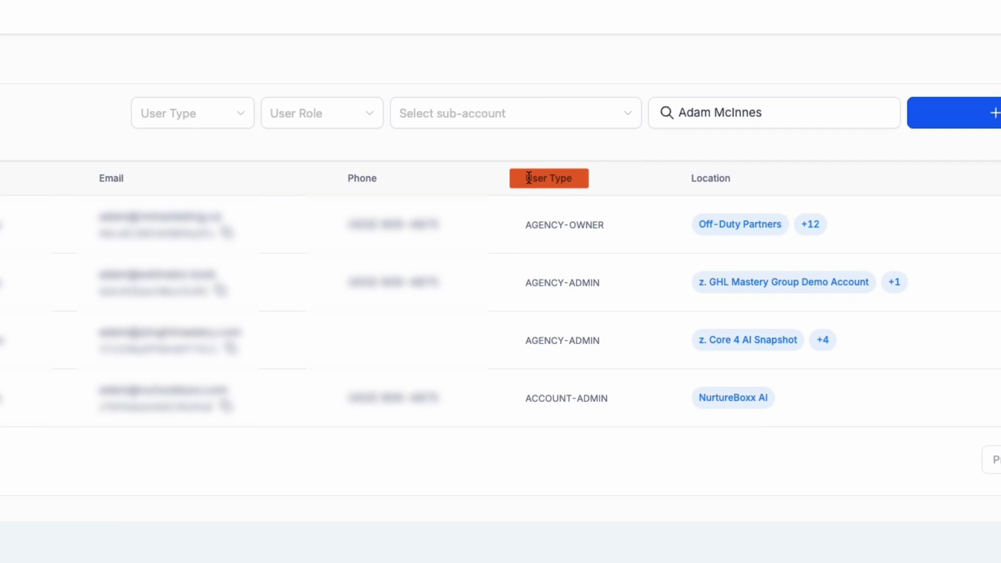
left_click_drag(565, 179, 603, 181)
left_click(603, 180)
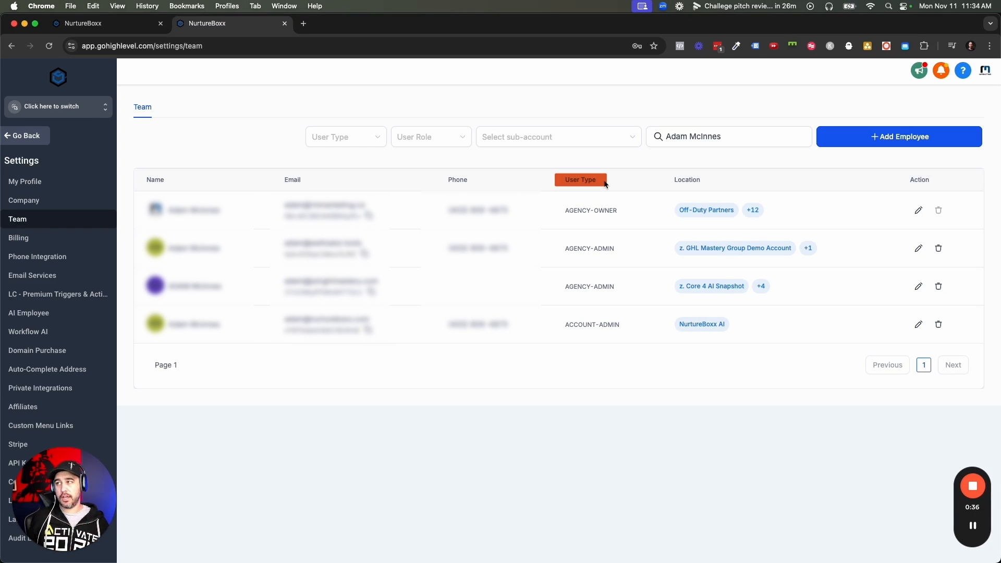
left_click_drag(561, 210, 618, 212)
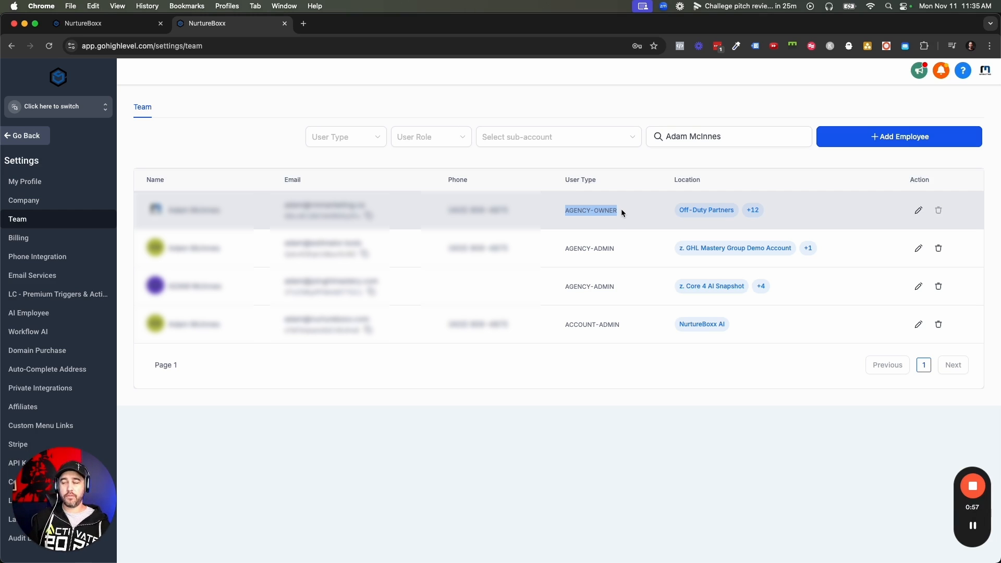
left_click(615, 214)
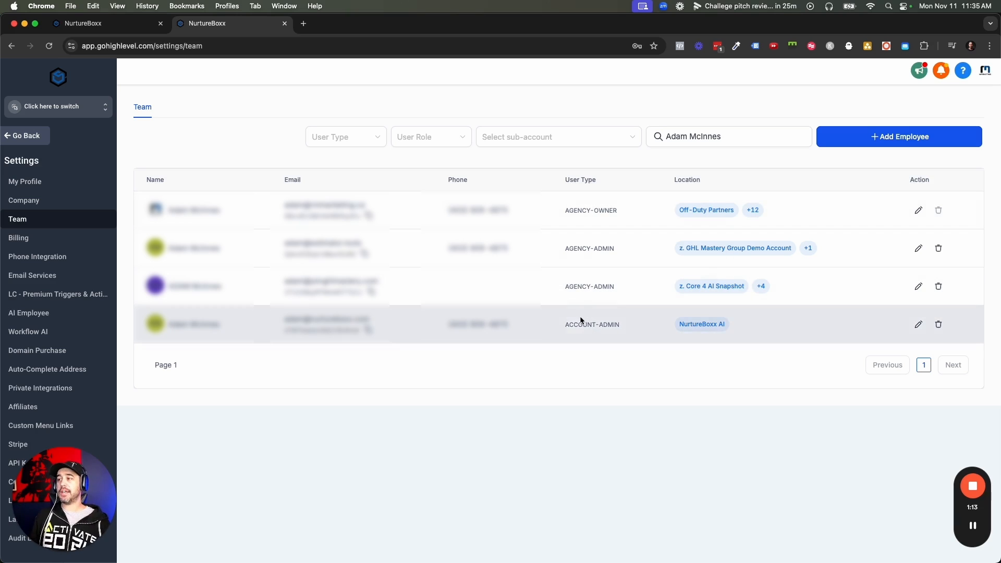
left_click_drag(565, 325, 620, 324)
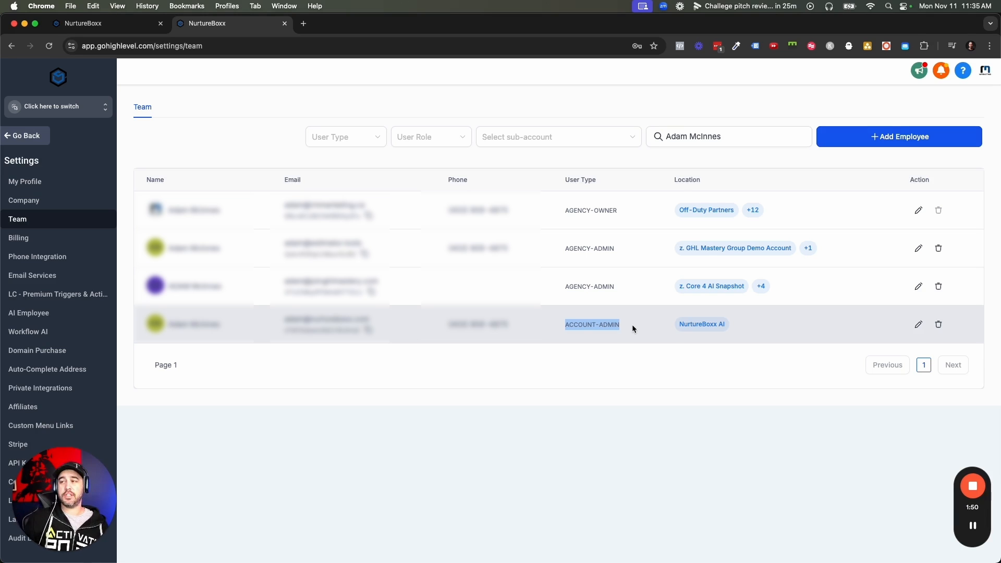
left_click(614, 346)
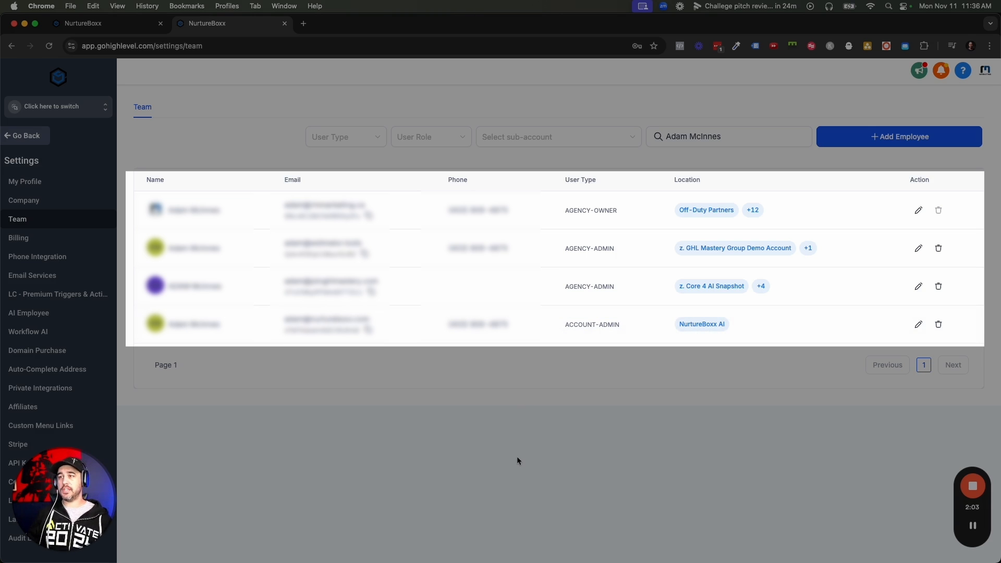
- Start a new employee in the AI Sandbox sub-account's team page and enter first and last name
left_click(130, 24)
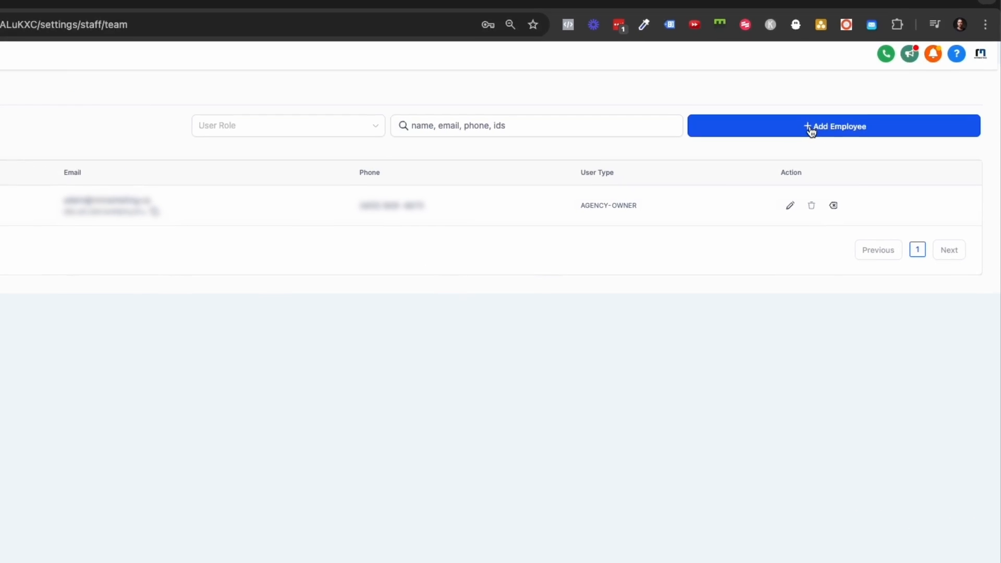
left_click(812, 130)
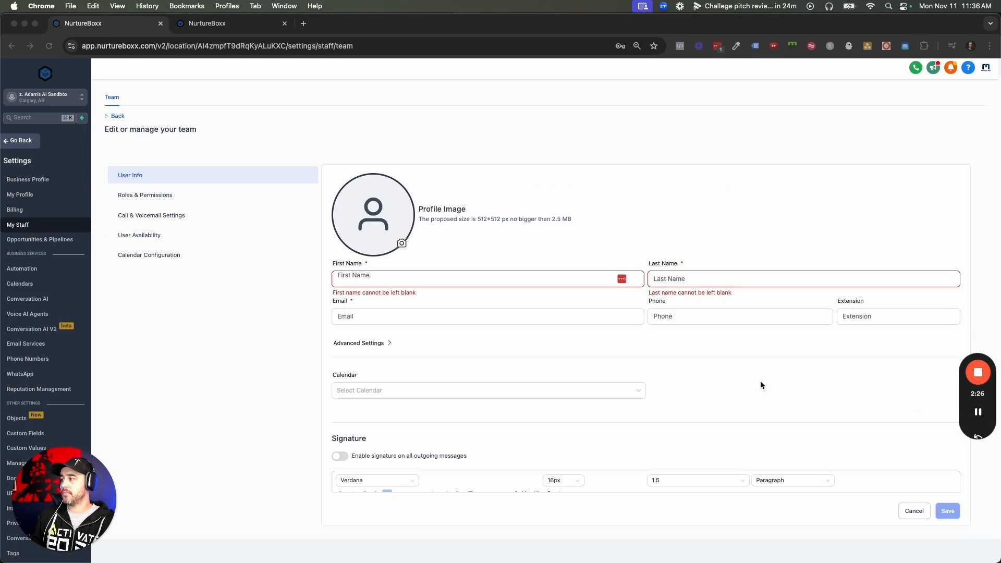
left_click(457, 280)
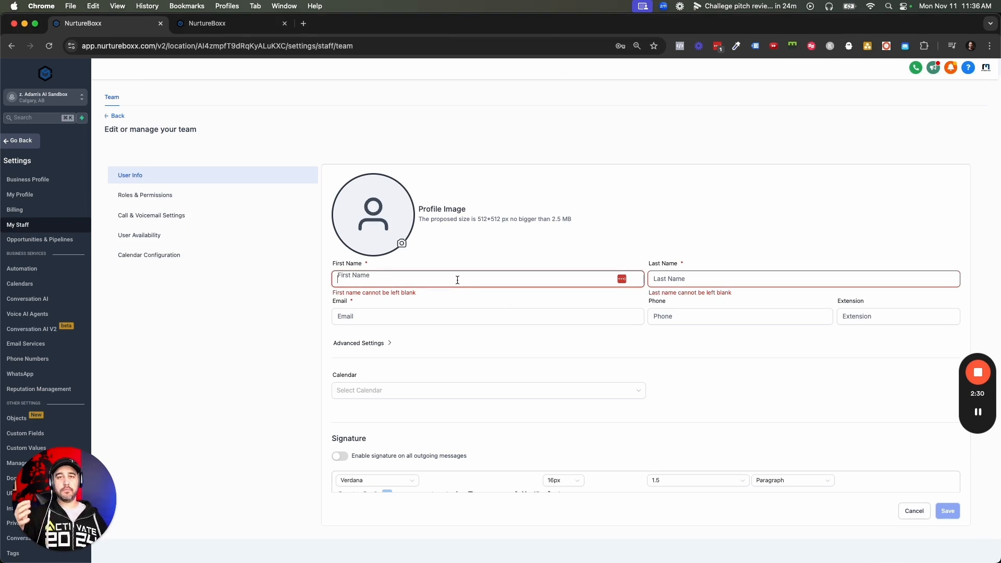
type("ADam")
key("Tab")
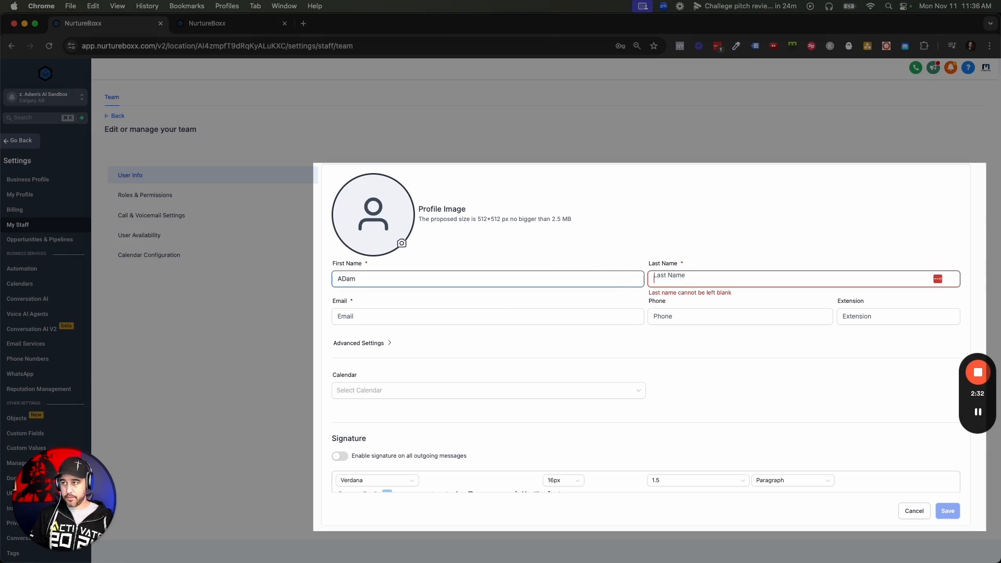
type("TESTER")
- Enter the new employee's e-mail address and phone number
key("Tab")
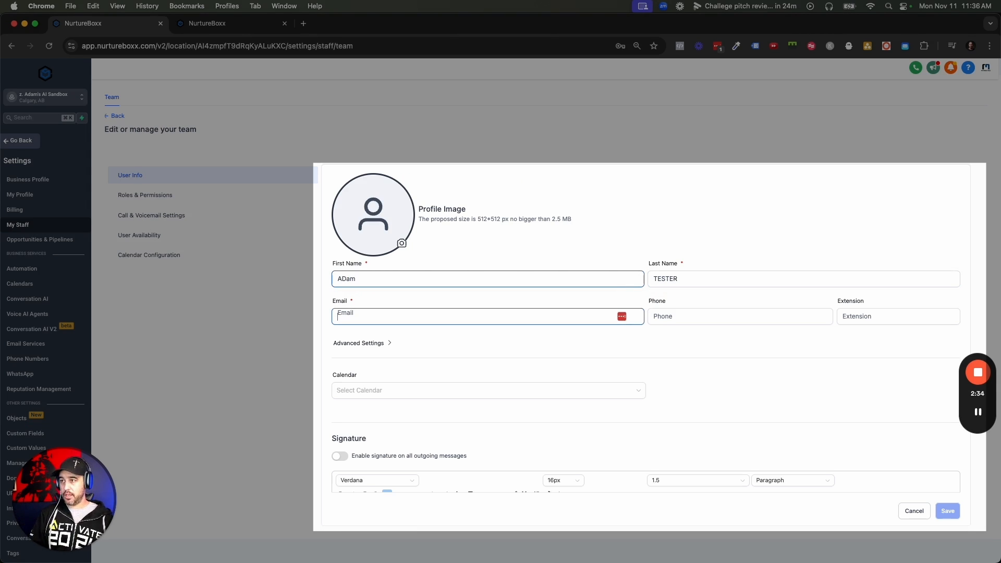
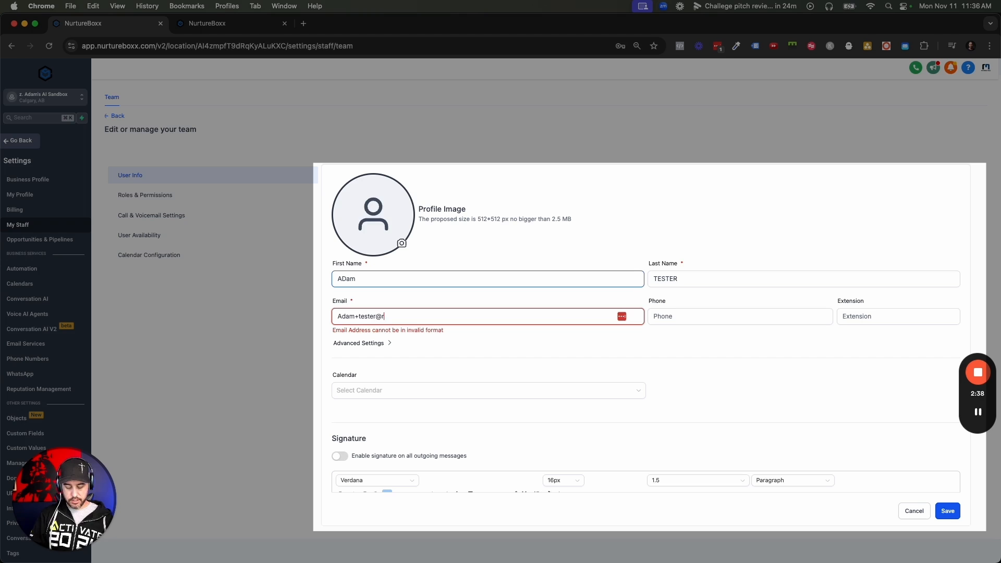
key("Tab")
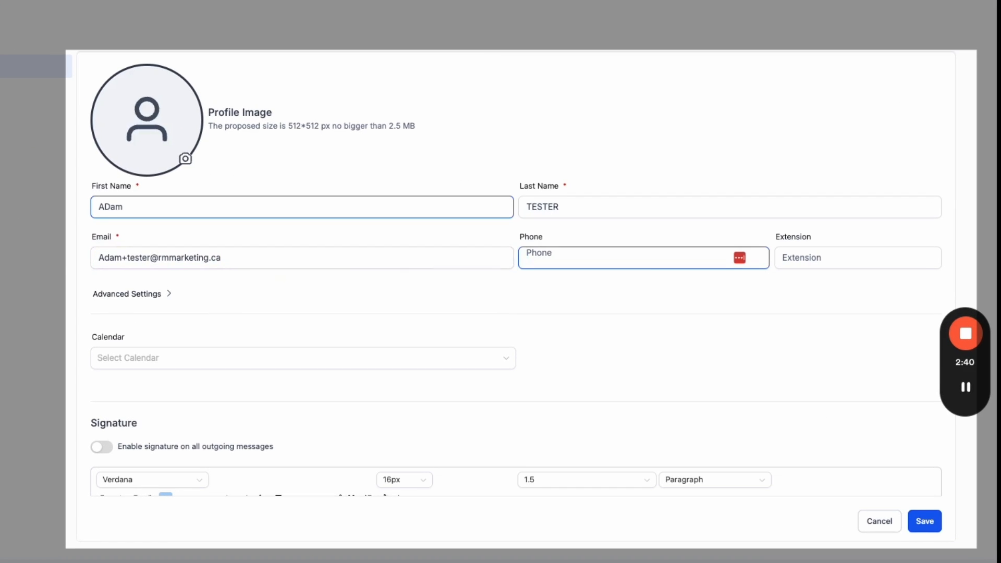
type("403) 555-696")
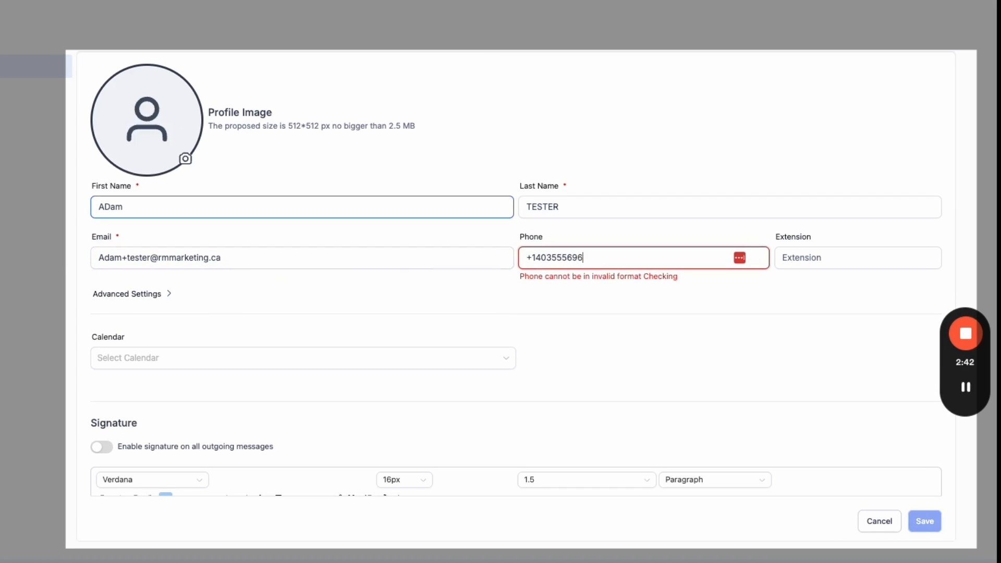
type("3")
scroll(192, 326, "down", 1)
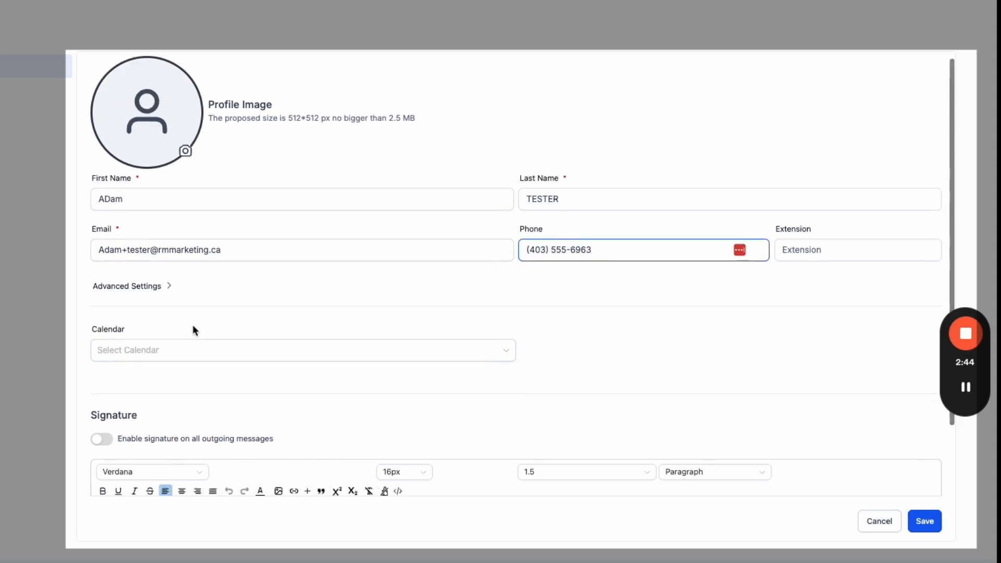
scroll(198, 312, "down", 2)
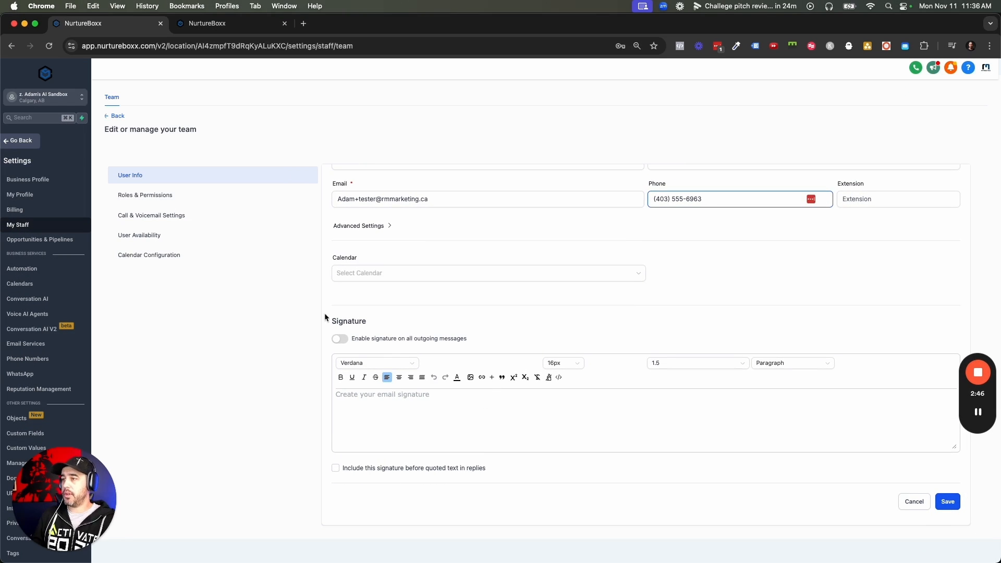
- Confirm the new user's role is Admin in Roles & Permissions, then return to the agency team list
left_click(151, 195)
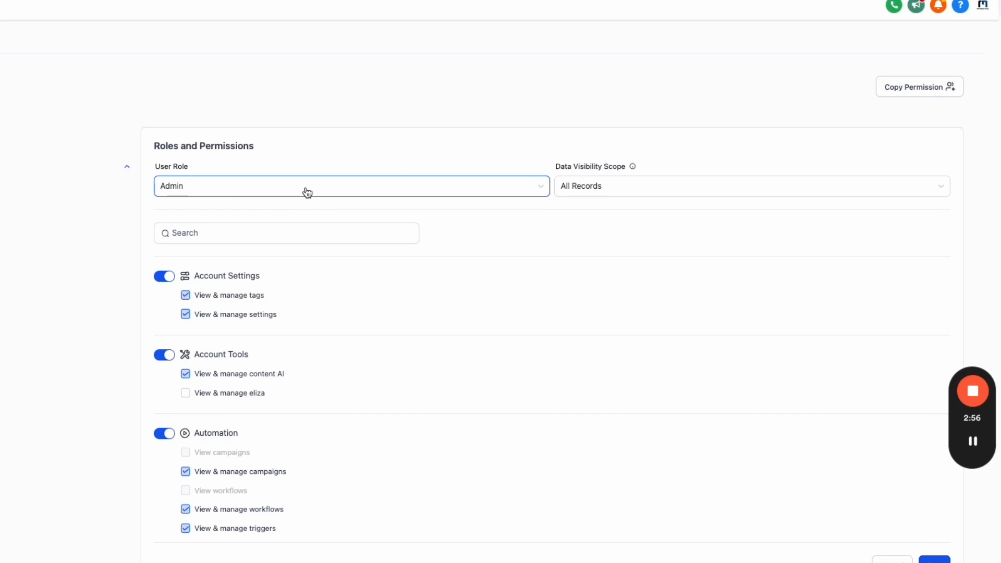
left_click_drag(153, 148, 280, 164)
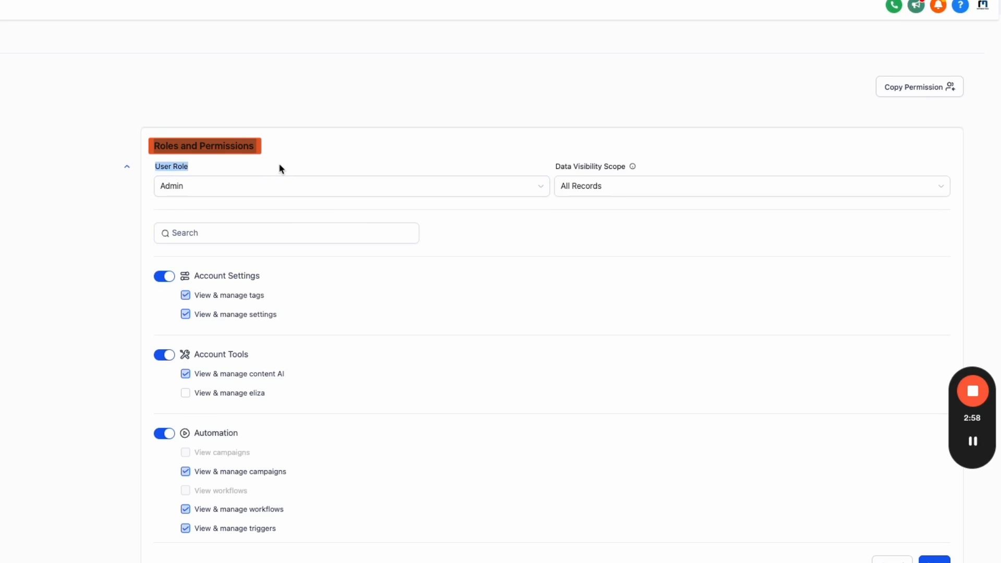
left_click(279, 165)
left_click(282, 186)
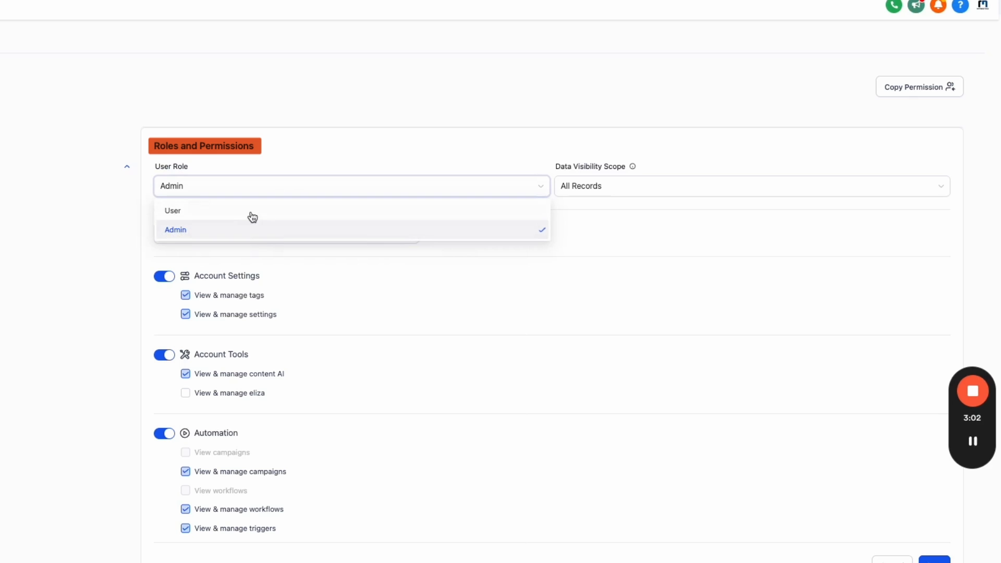
left_click(268, 163)
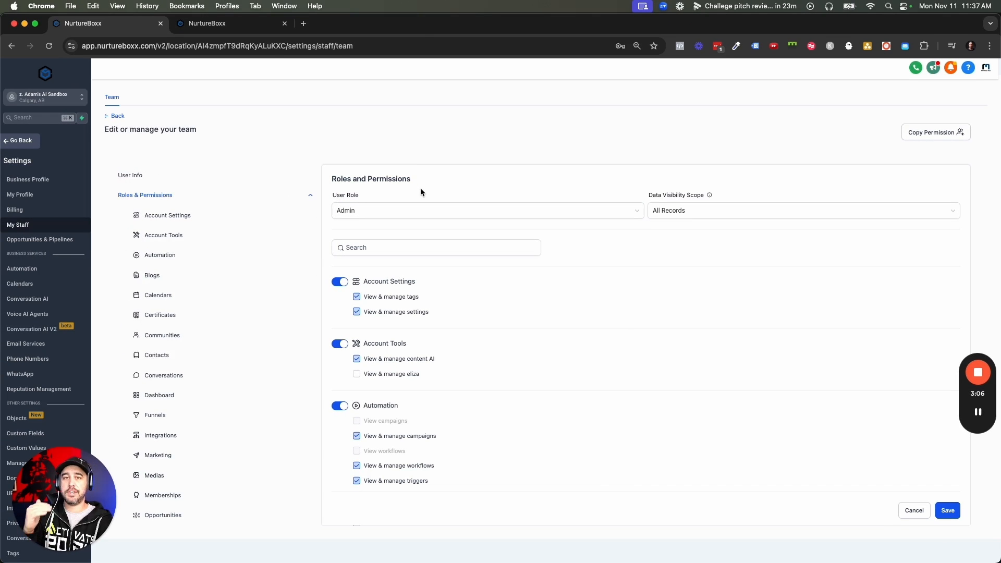
left_click(232, 24)
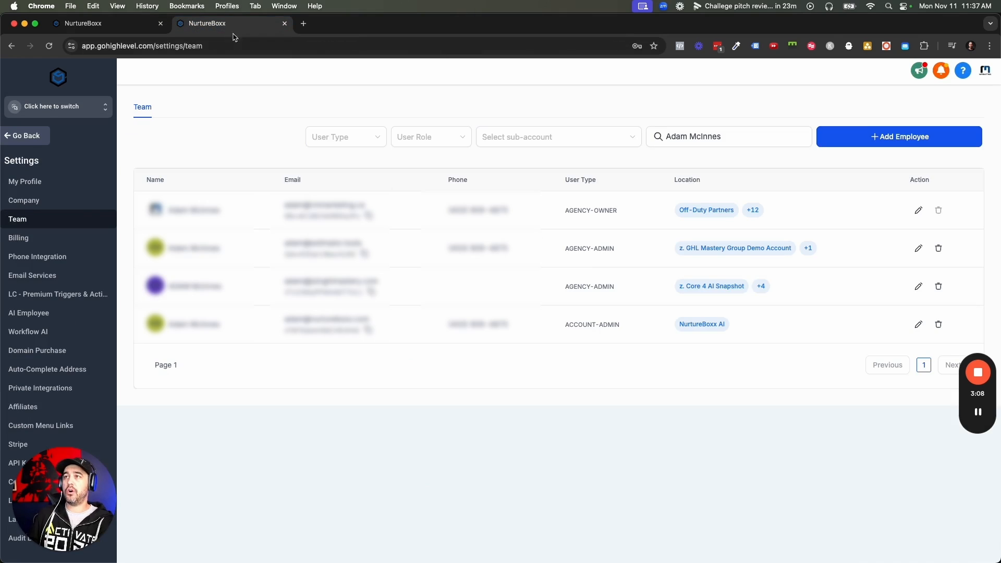
left_click(892, 137)
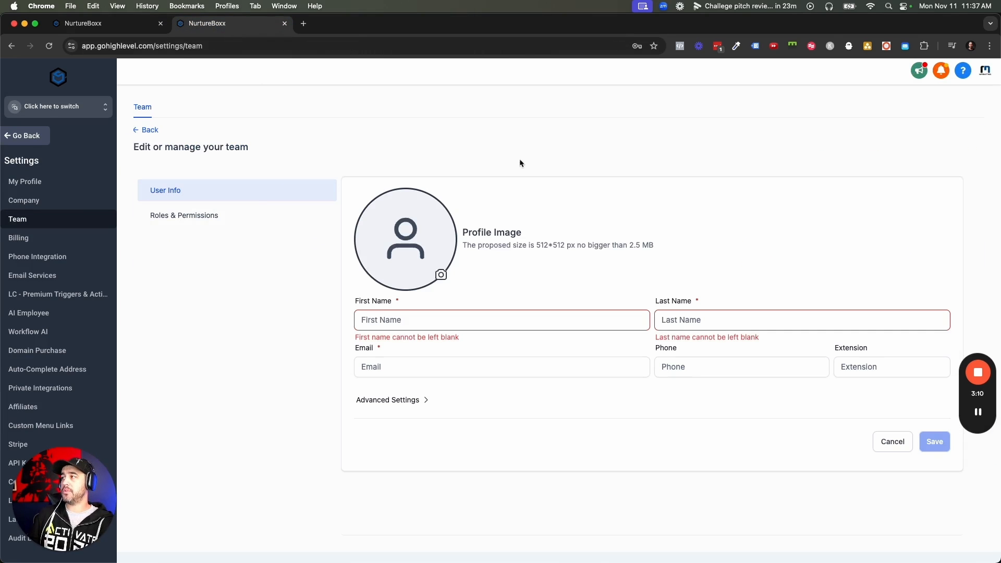
left_click(206, 216)
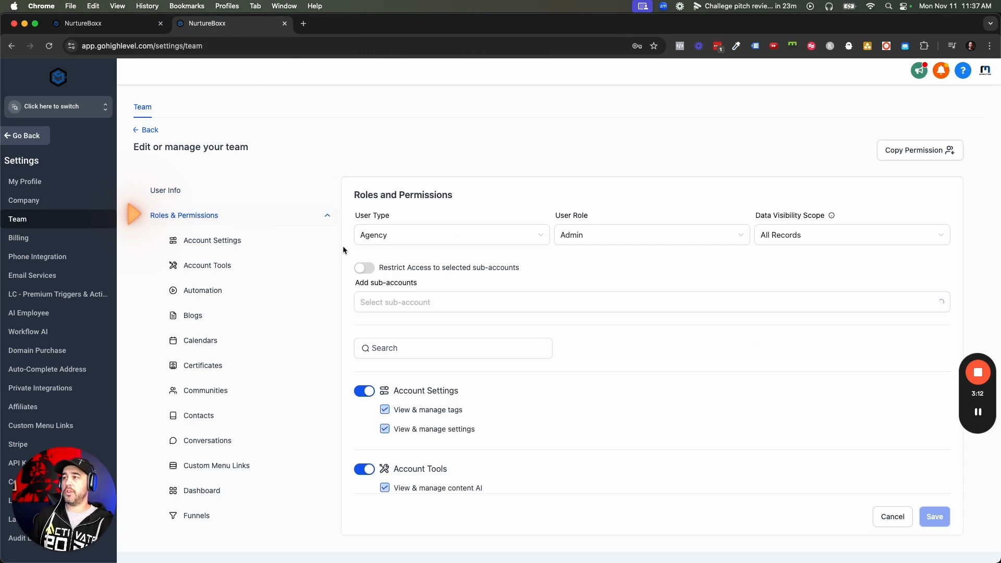
left_click(424, 236)
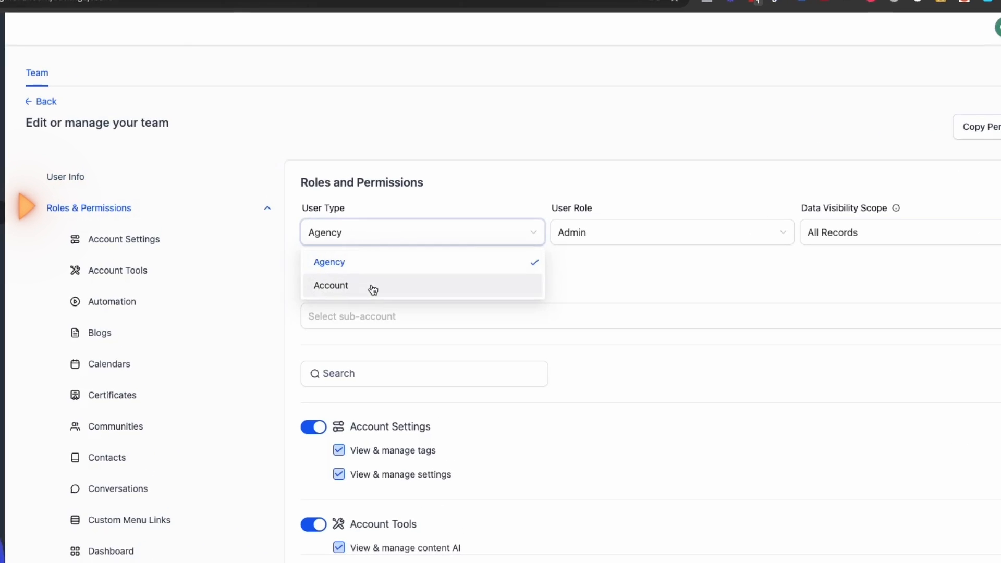
left_click(396, 217)
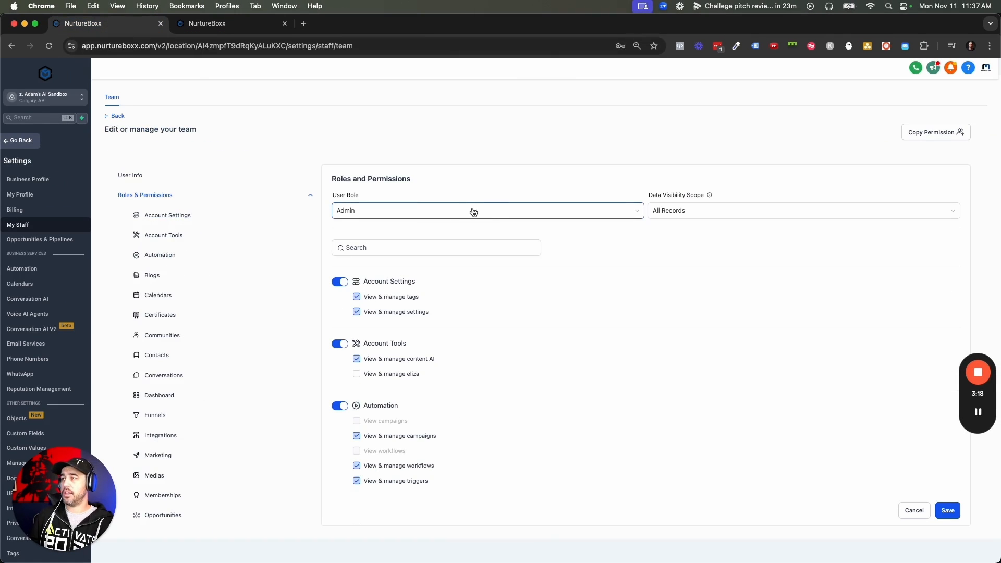
left_click(462, 211)
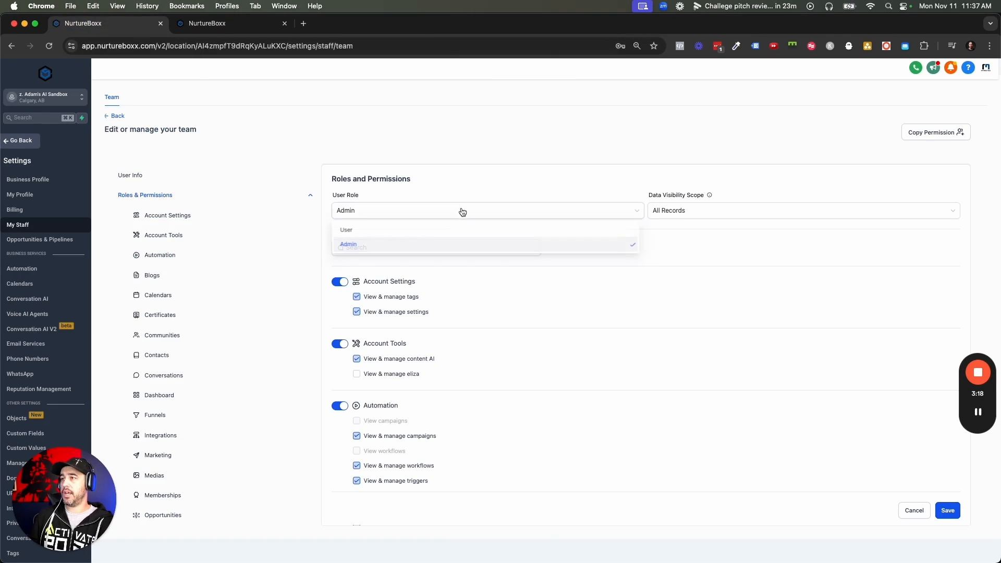
left_click(444, 177)
scroll(396, 241, "down", 2)
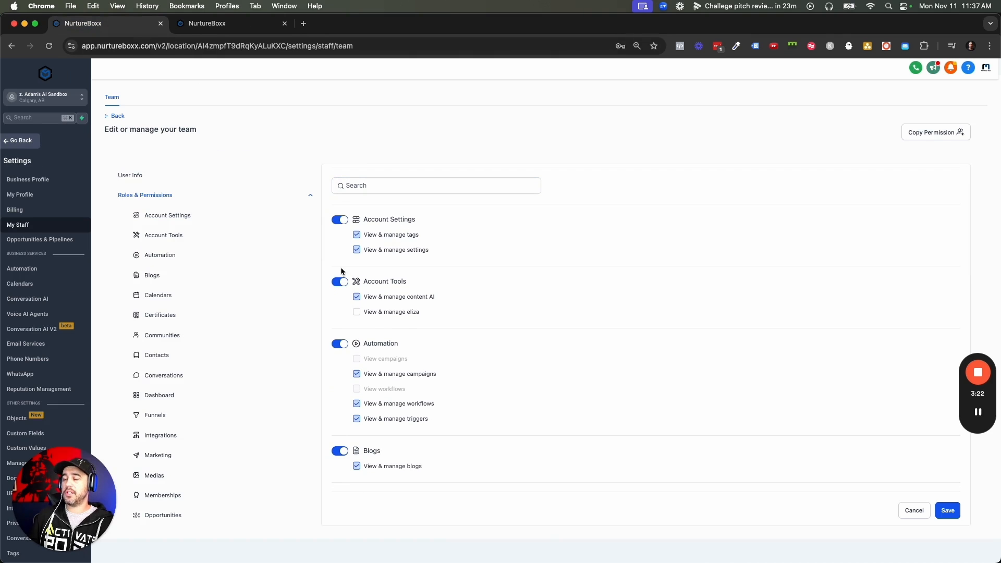
scroll(337, 414, "down", 10)
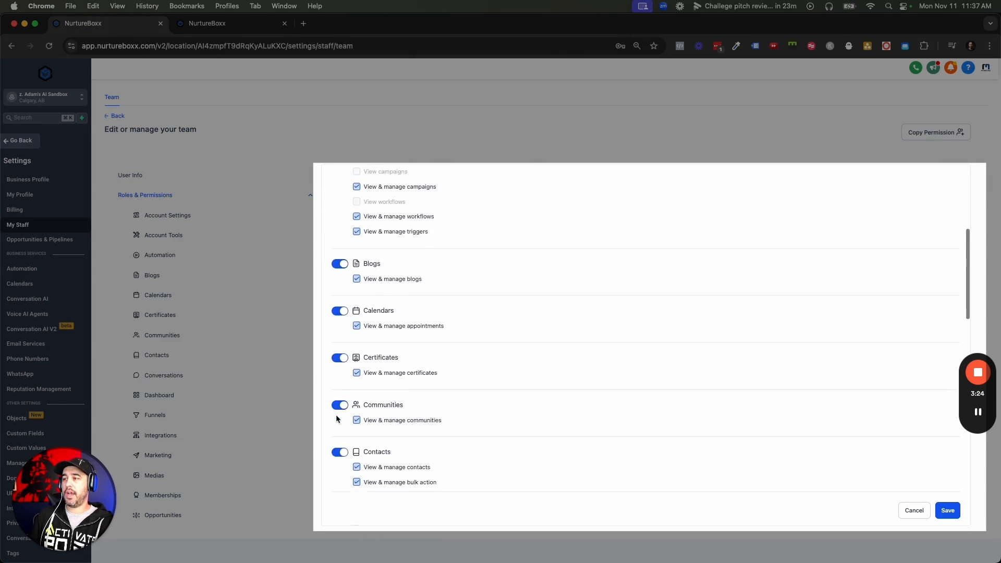
scroll(336, 417, "down", 20)
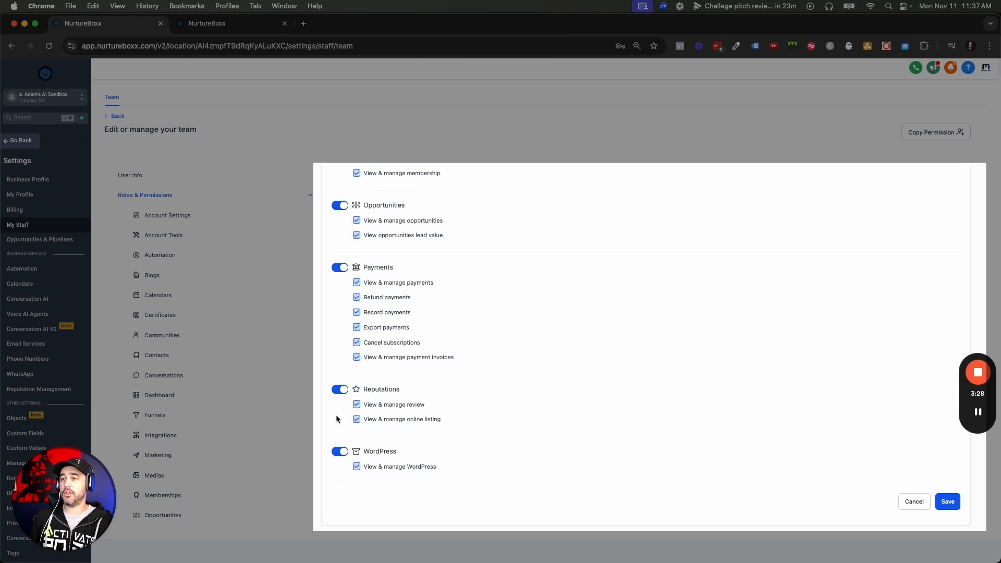
scroll(335, 415, "up", 20)
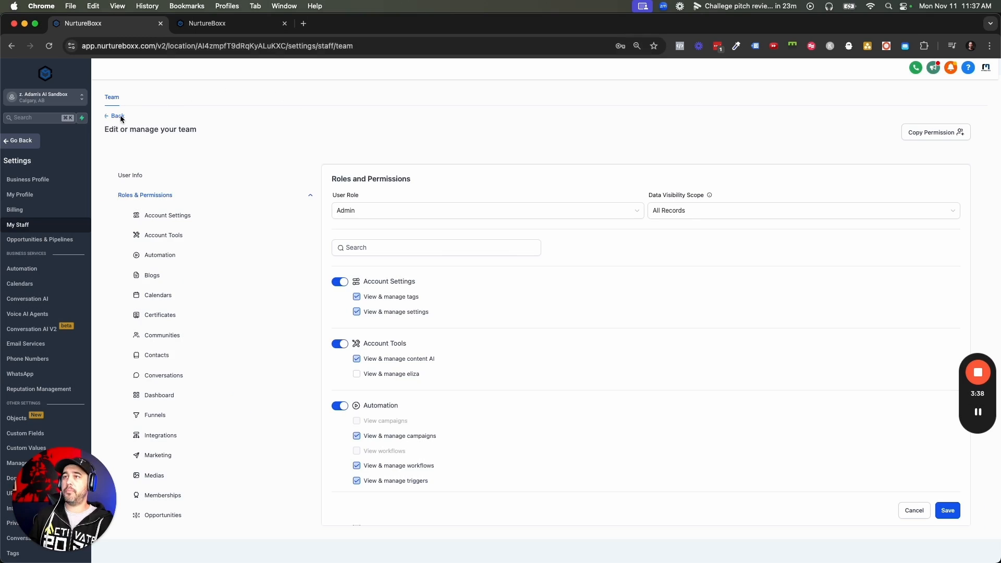
- Leave the staff edit form, start a new agency team member and enter the first name
left_click(117, 115)
left_click(230, 24)
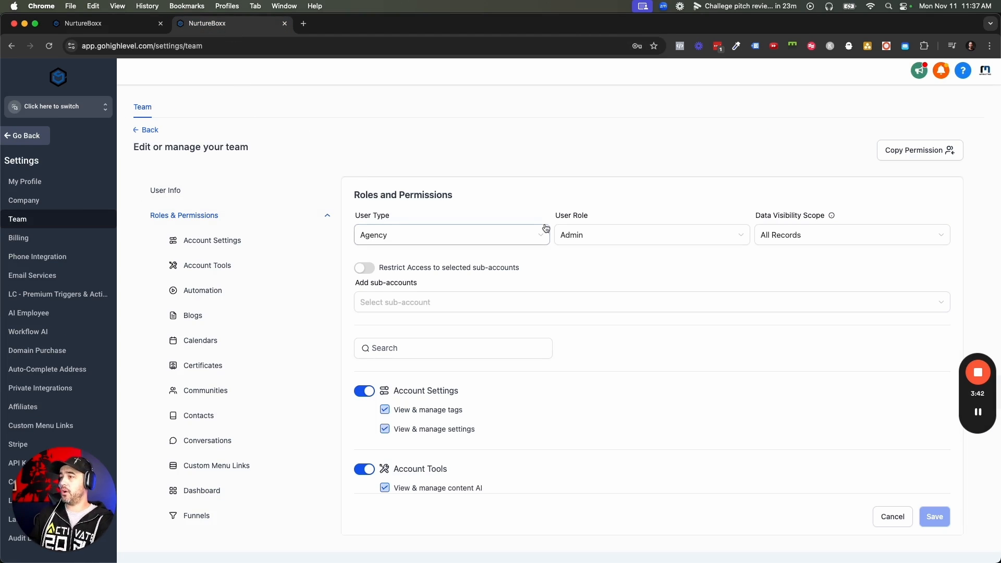
left_click(166, 190)
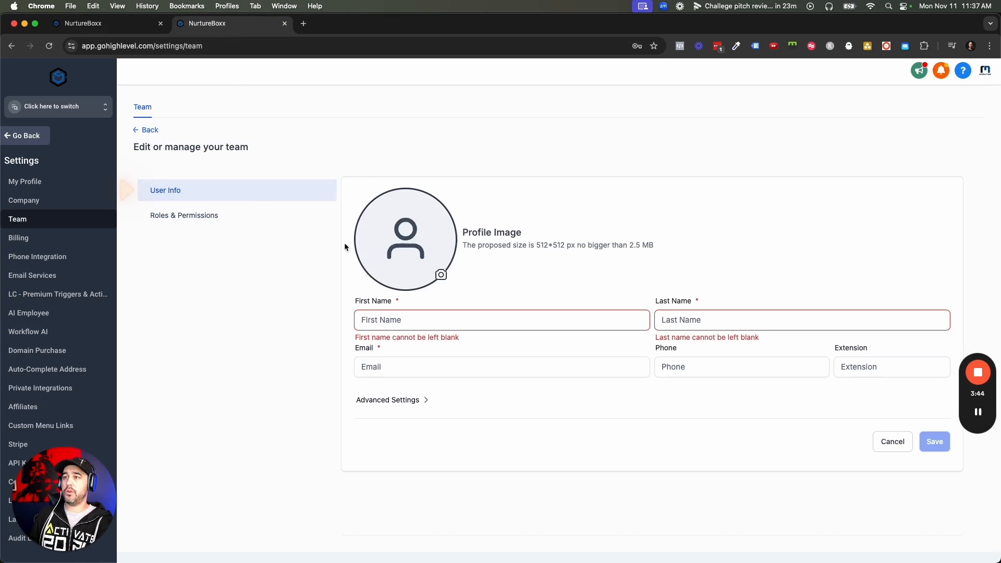
left_click(454, 321)
type("Adam")
- Fill in the new member's last name, e-mail address and phone number
key("Tab")
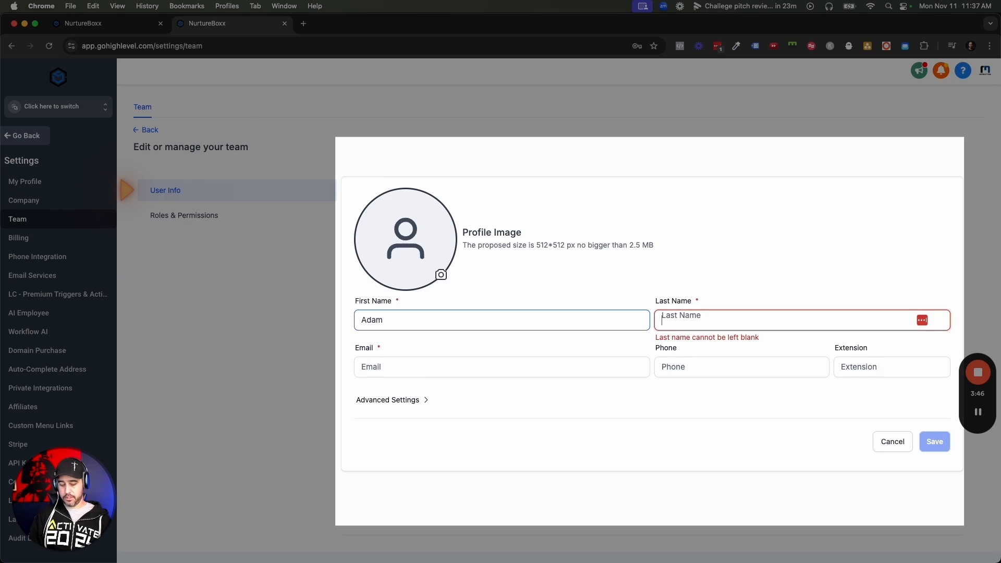
type("Tester")
key("Tab")
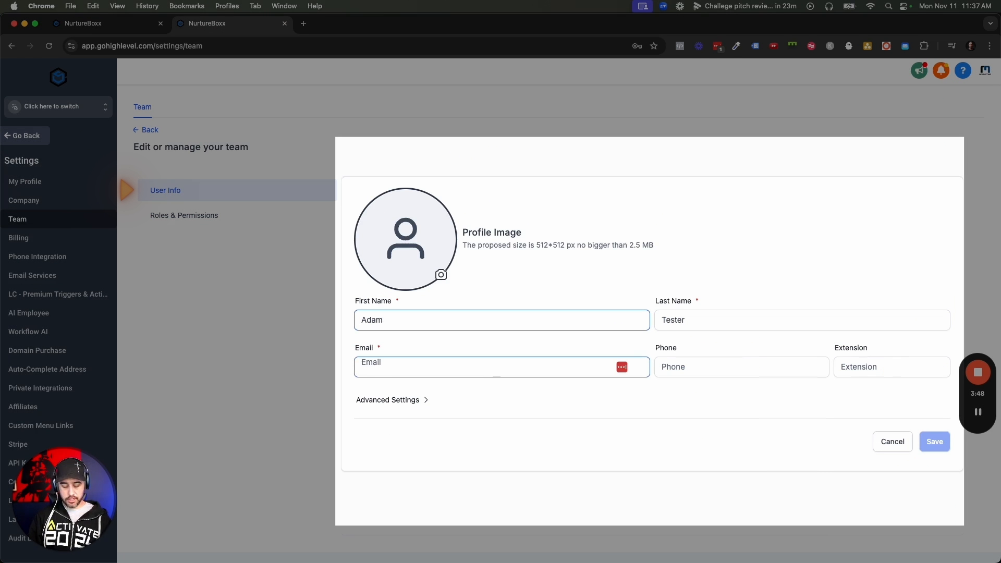
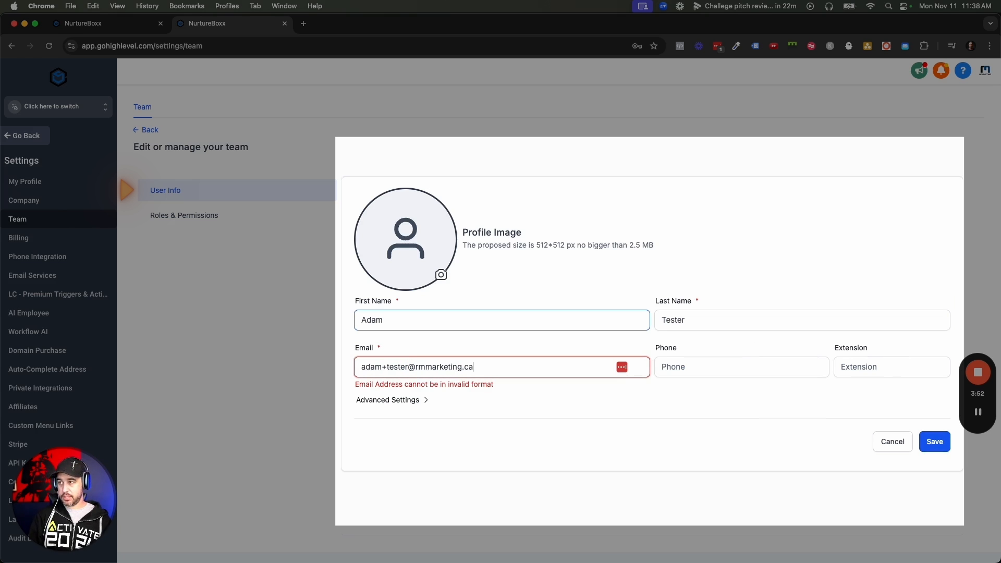
key("Tab")
type("+1403")
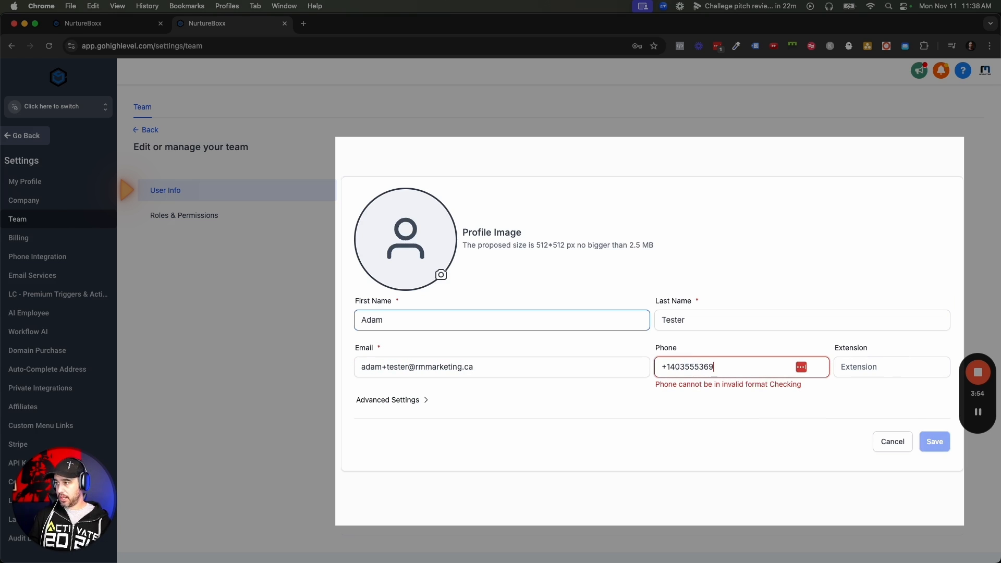
type("5553698")
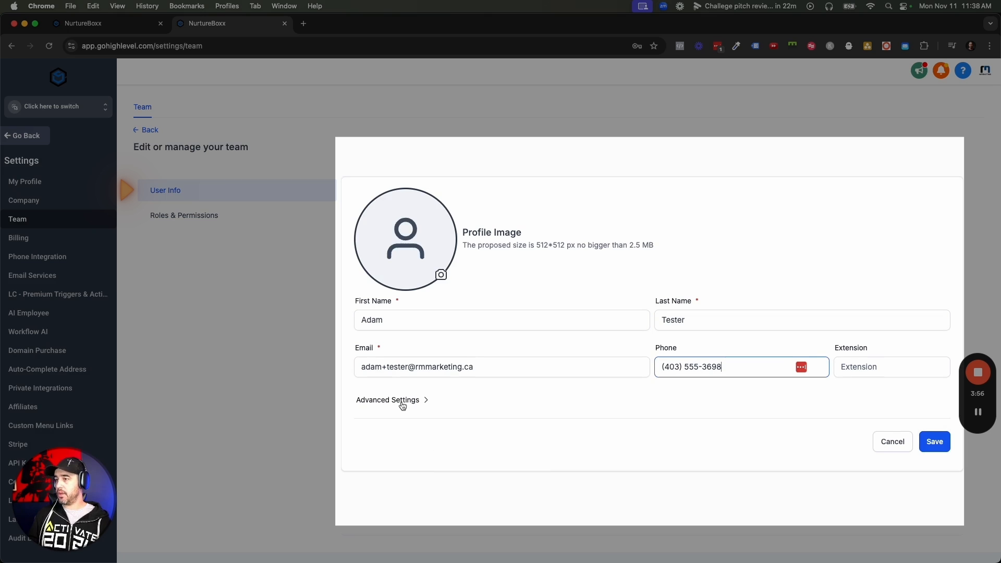
- Expand the advanced password settings and save the new team member
left_click(423, 400)
left_click(412, 431)
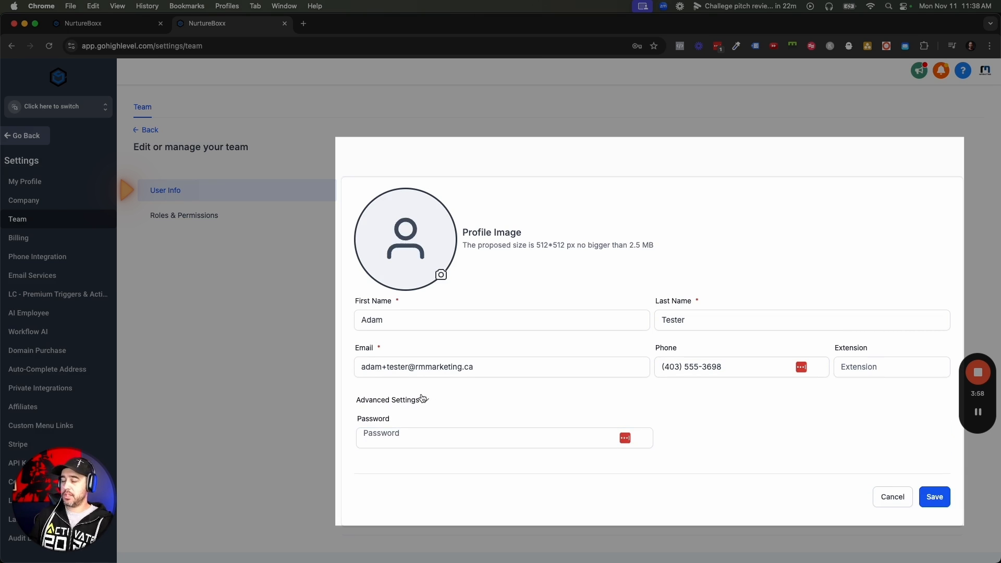
left_click(936, 498)
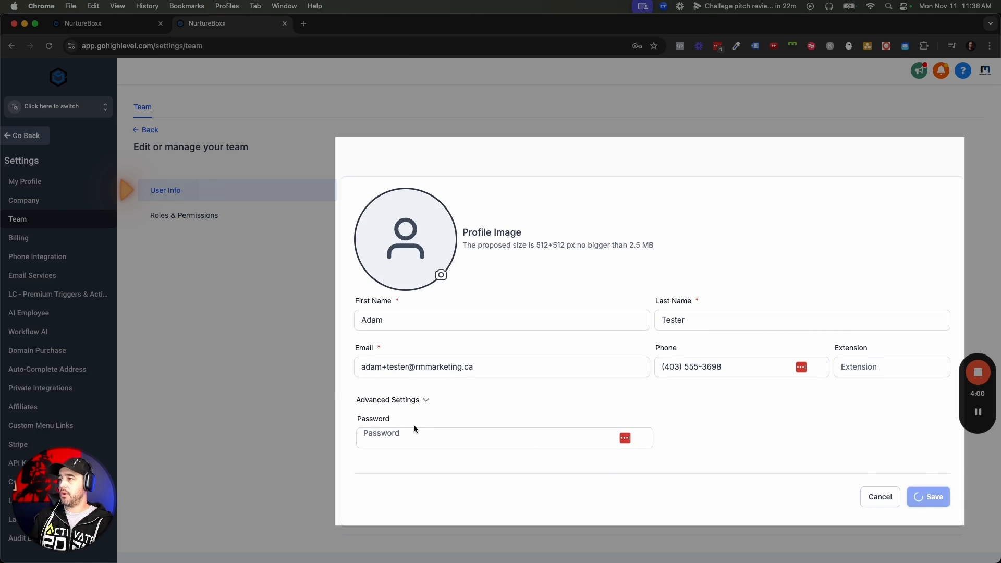
- In Roles & Permissions, set User Type to Account and User Role to User
left_click(268, 222)
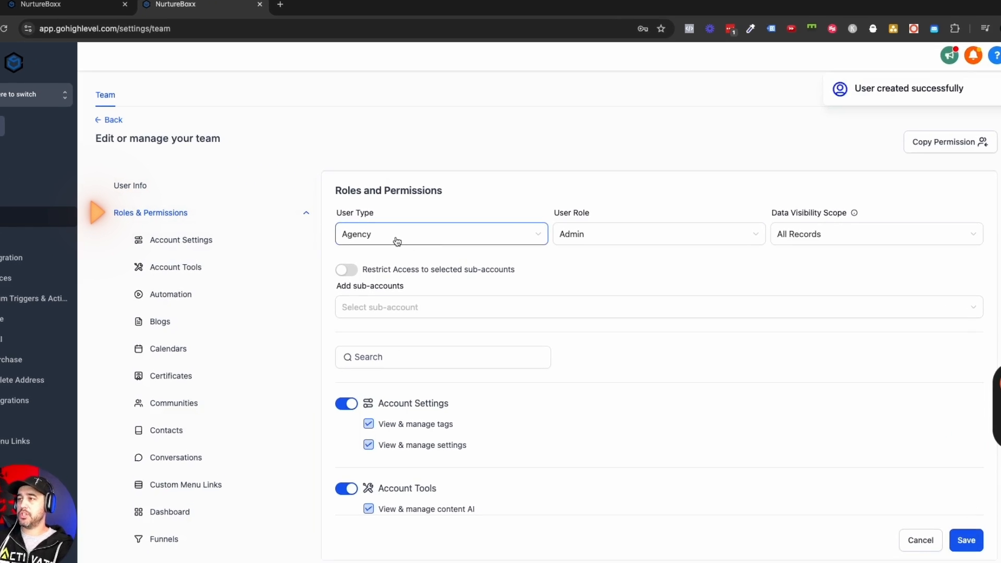
left_click(397, 241)
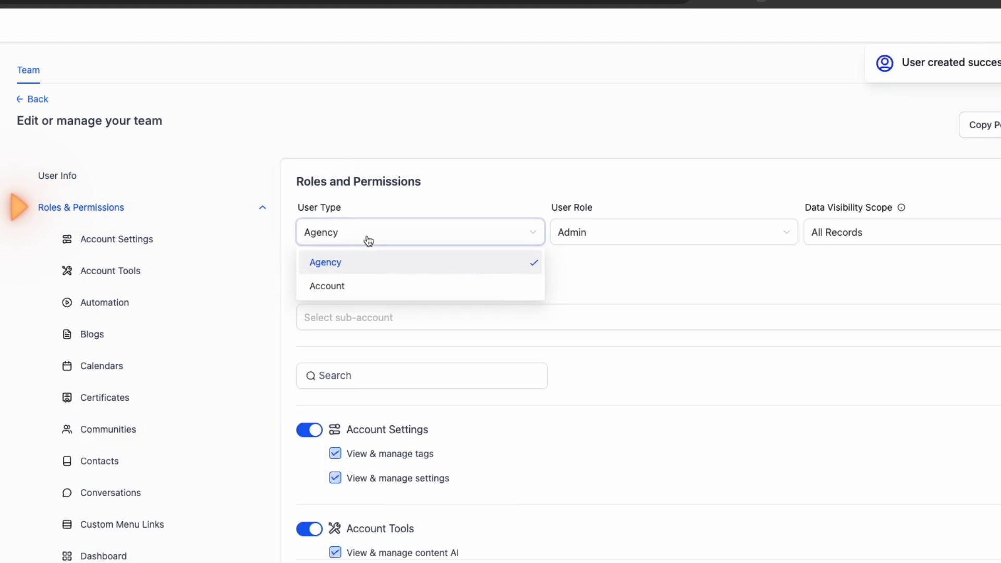
left_click(364, 292)
left_click(593, 231)
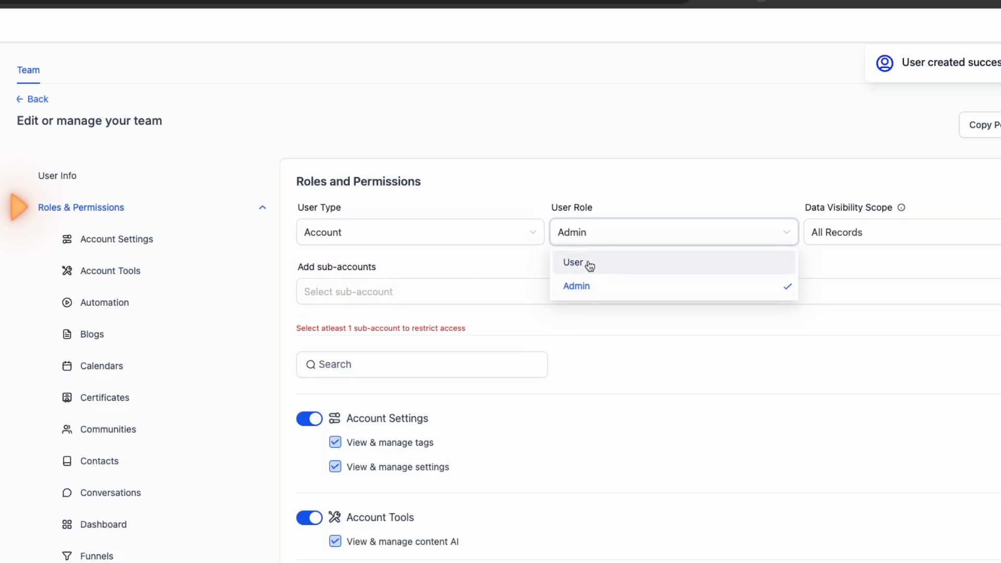
left_click(588, 265)
scroll(634, 268, "down", 2)
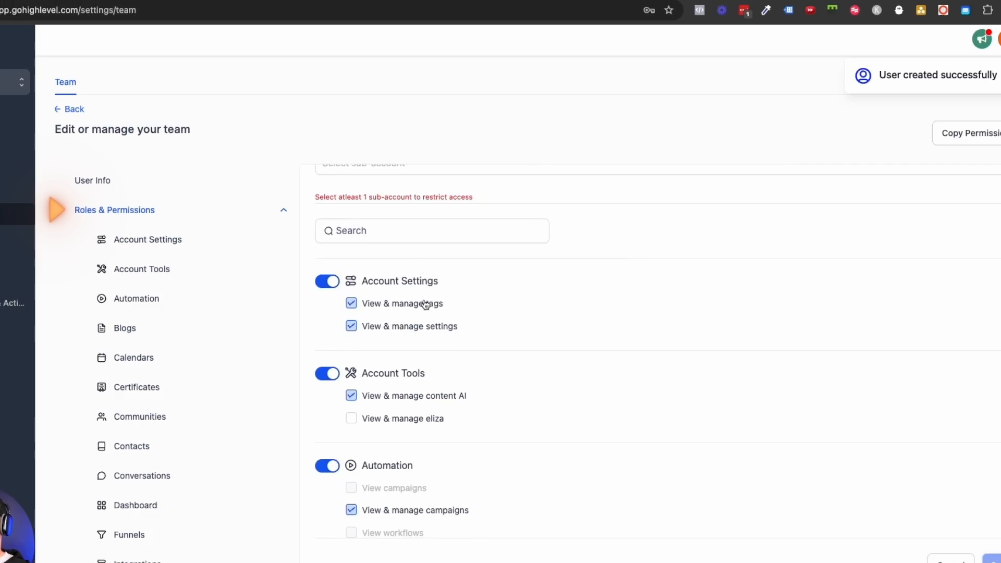
- Add the AI Sandbox sub-account to the member's access and save the permissions
scroll(417, 304, "up", 2)
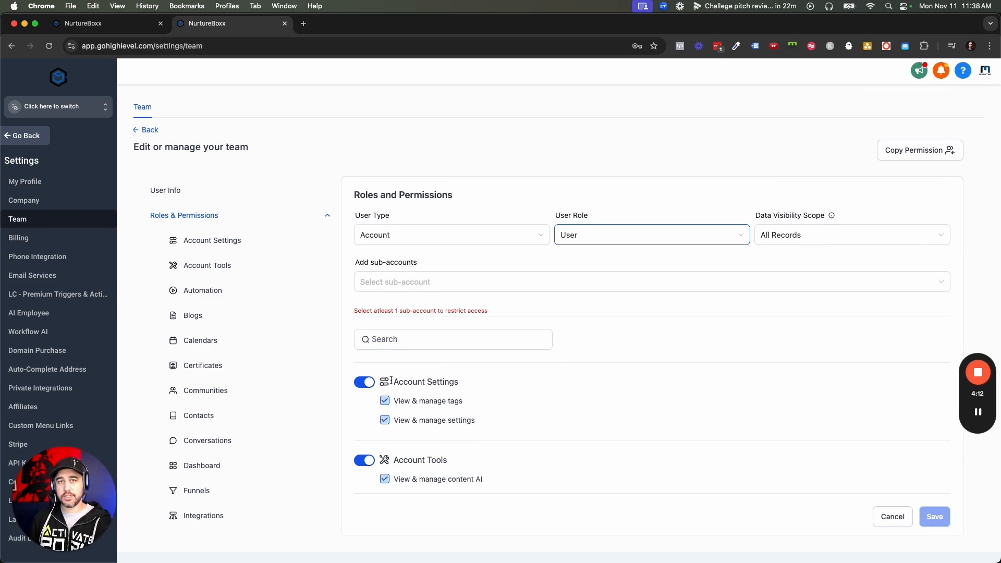
left_click(431, 281)
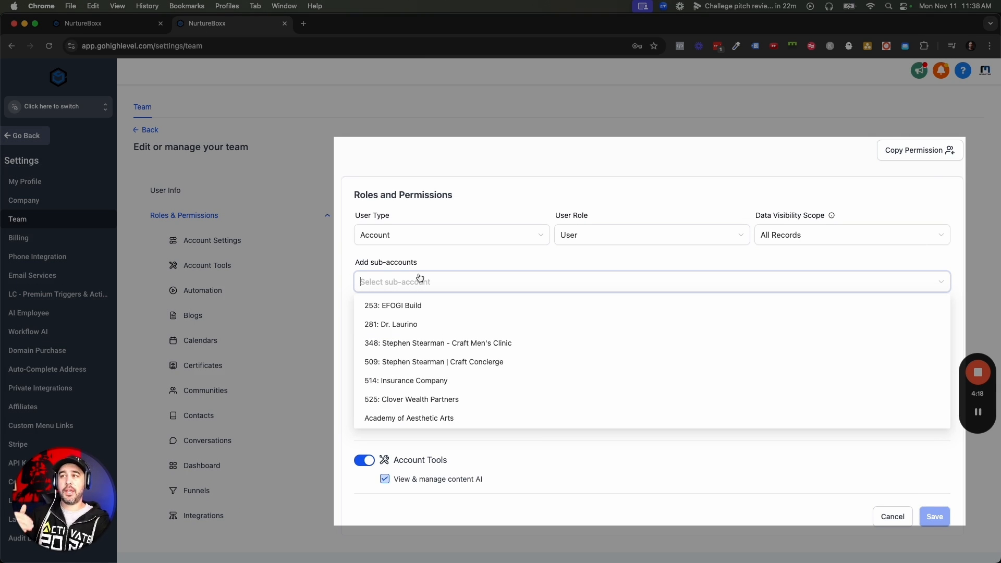
type("Adam")
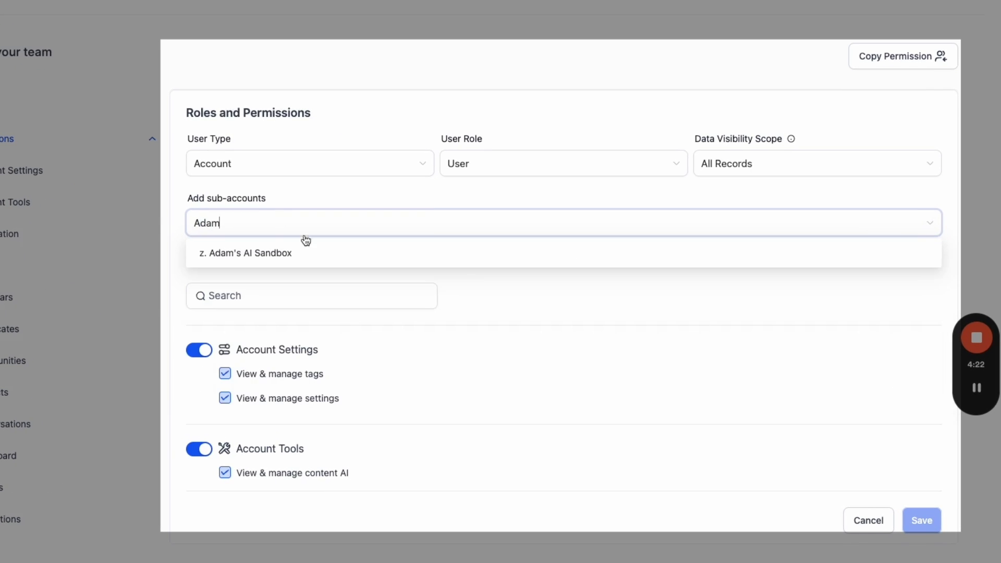
left_click(303, 252)
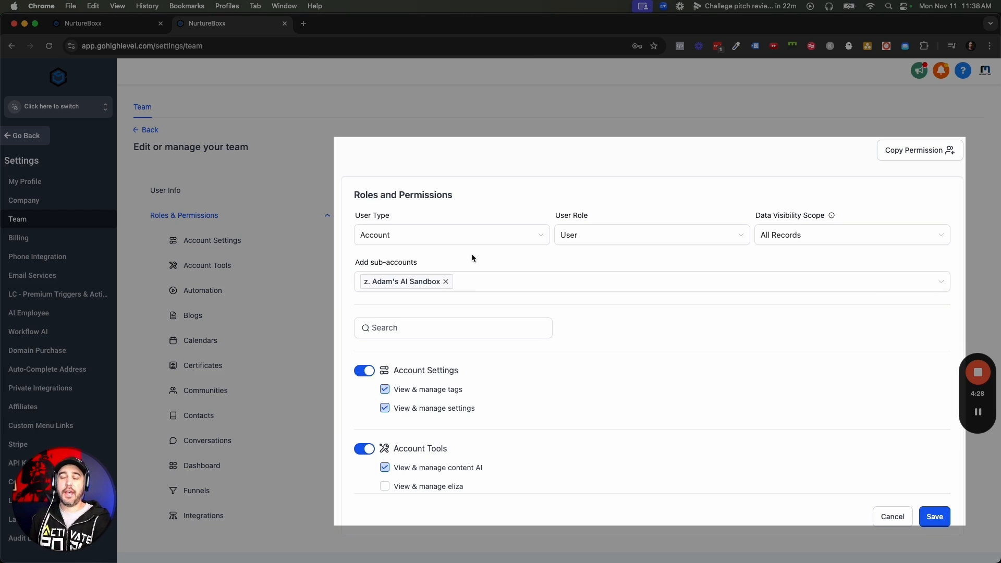
scroll(470, 288, "down", 15)
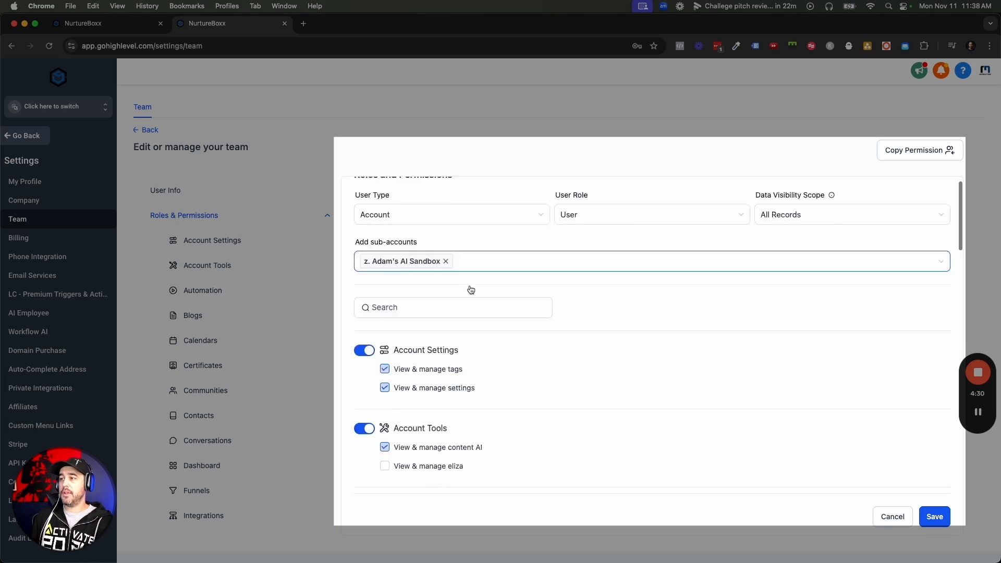
scroll(471, 289, "up", 20)
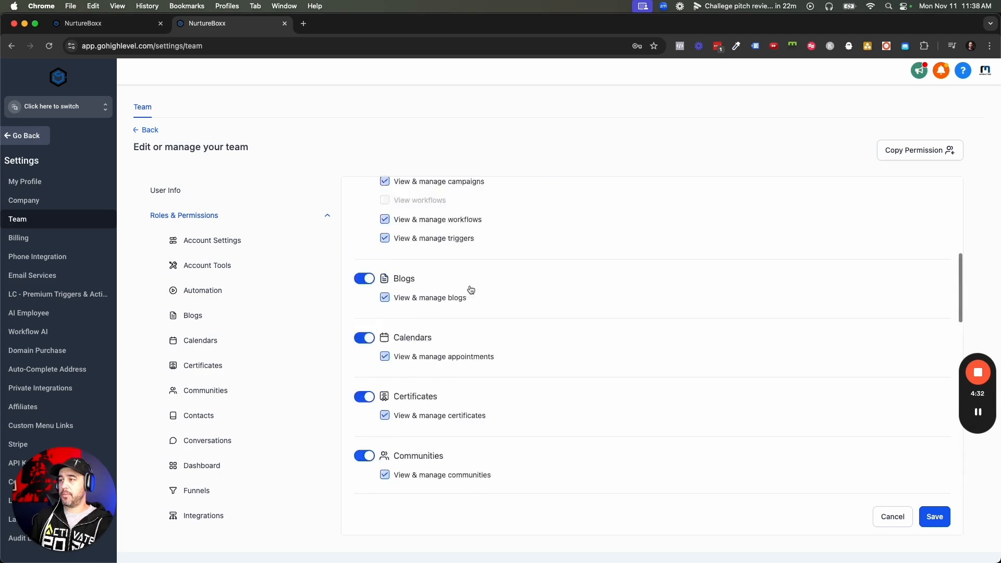
left_click(925, 521)
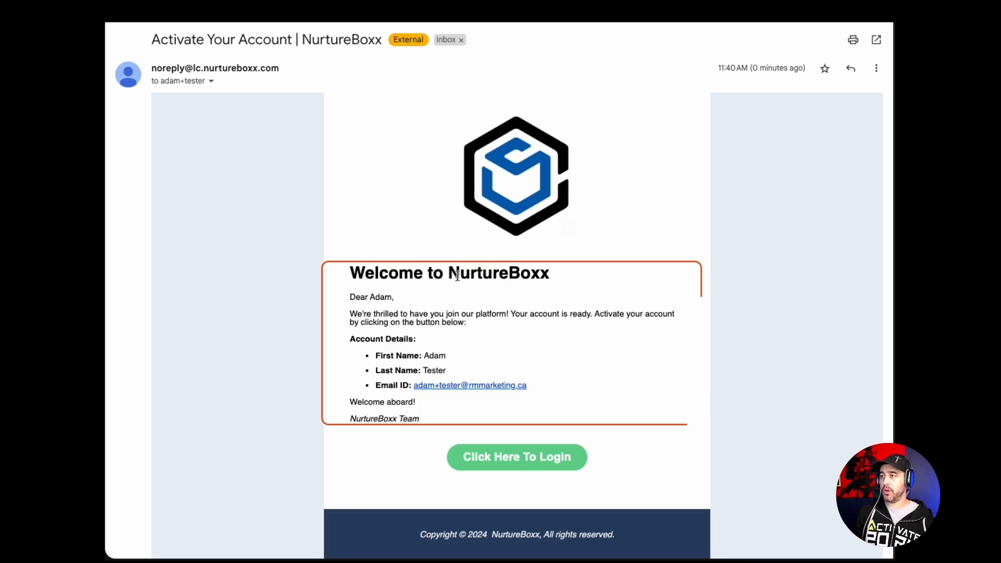
- Follow the activation email's Click Here To Login link
left_click_drag(460, 272, 584, 282)
left_click(580, 282)
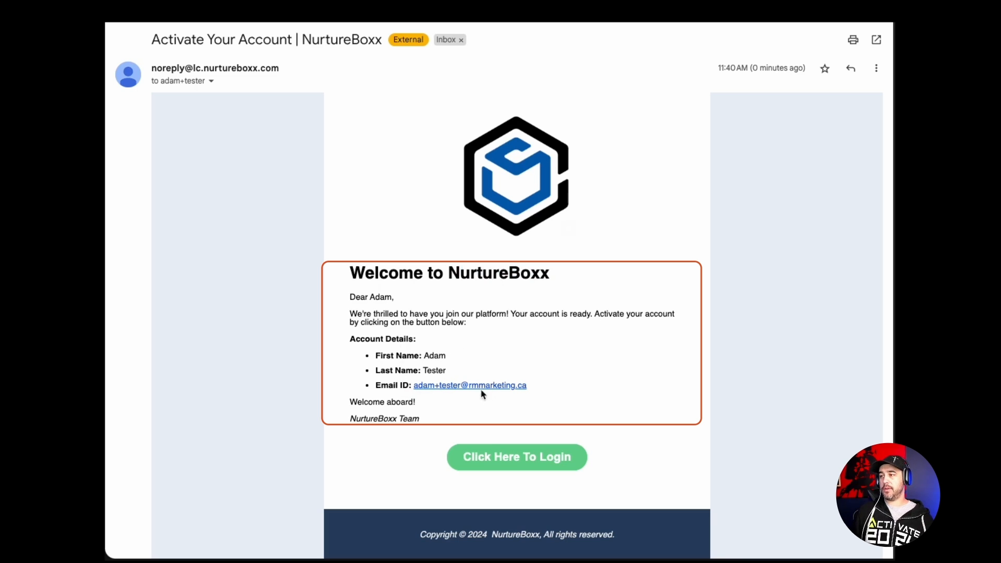
left_click(508, 459)
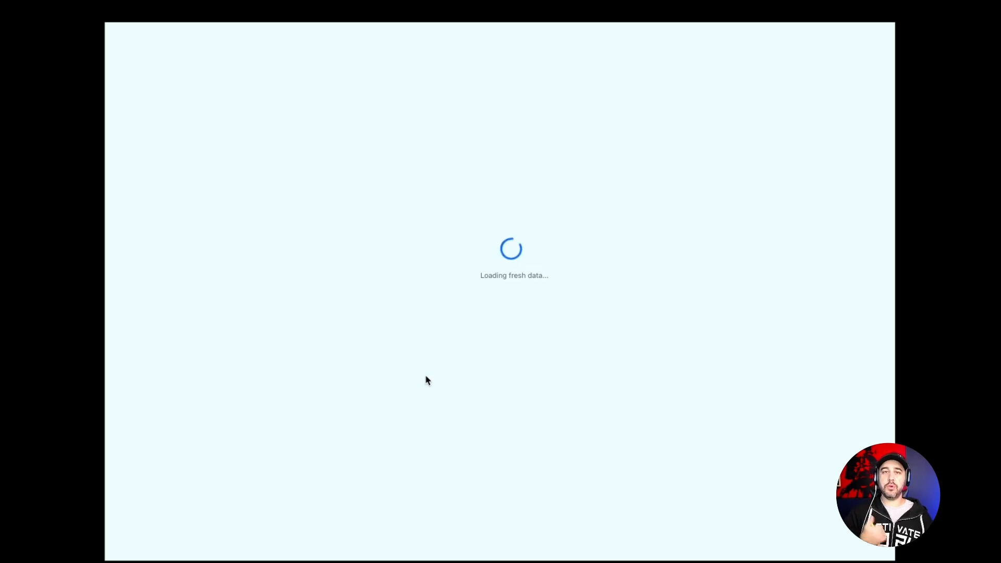
- Enter and confirm the new account password, save it, and continue to login
left_click(475, 268)
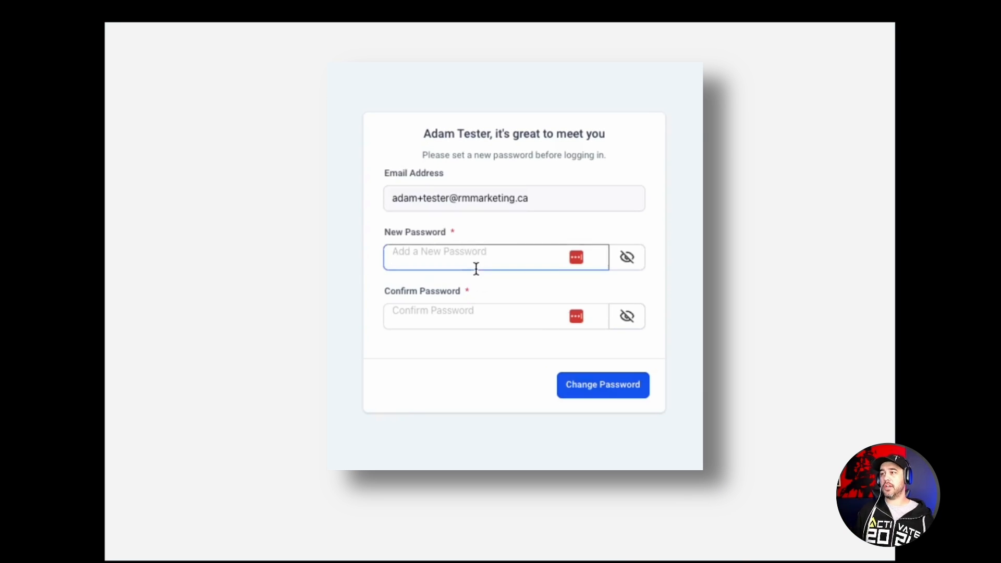
type("••••")
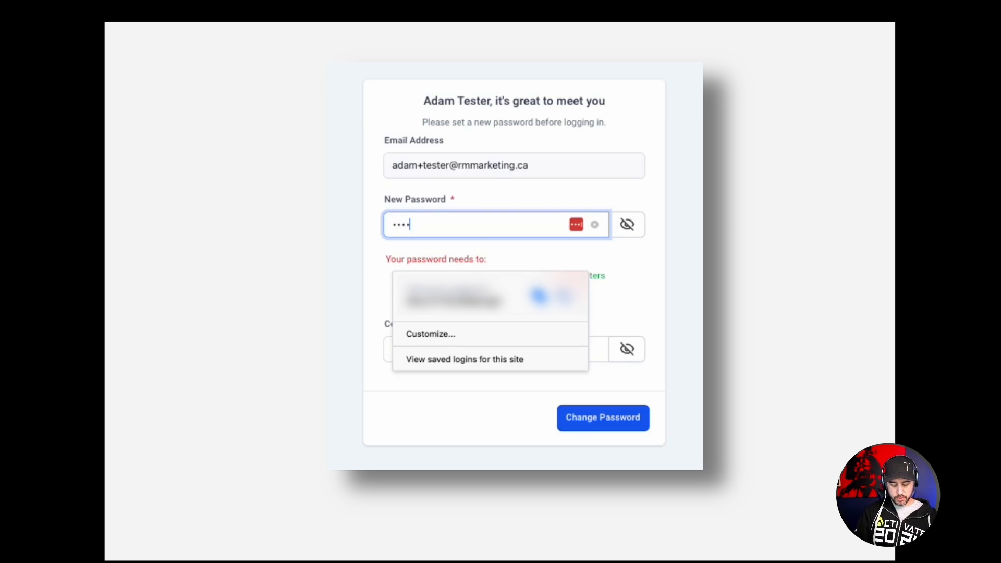
type("•••••")
key("Tab")
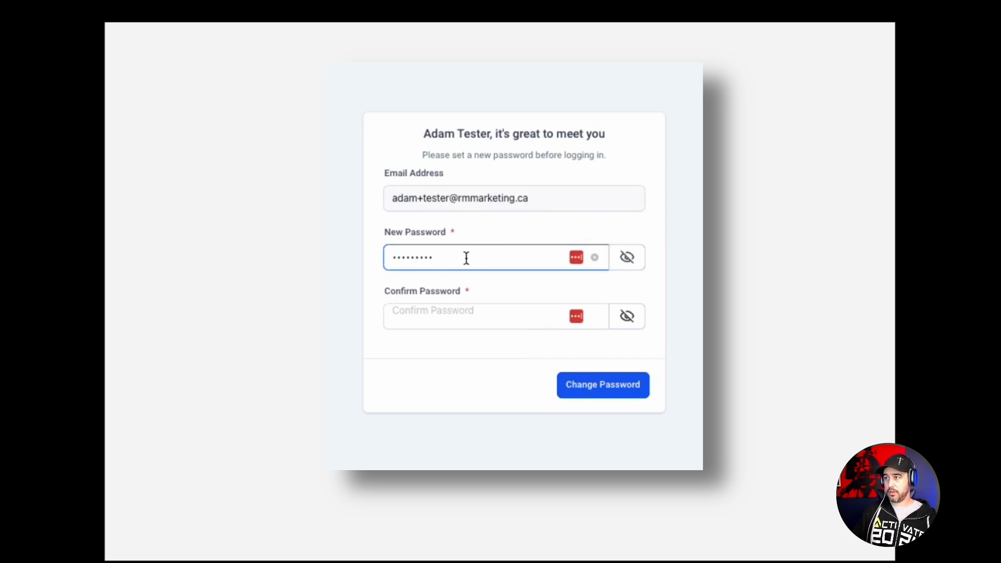
left_click(459, 314)
type("••")
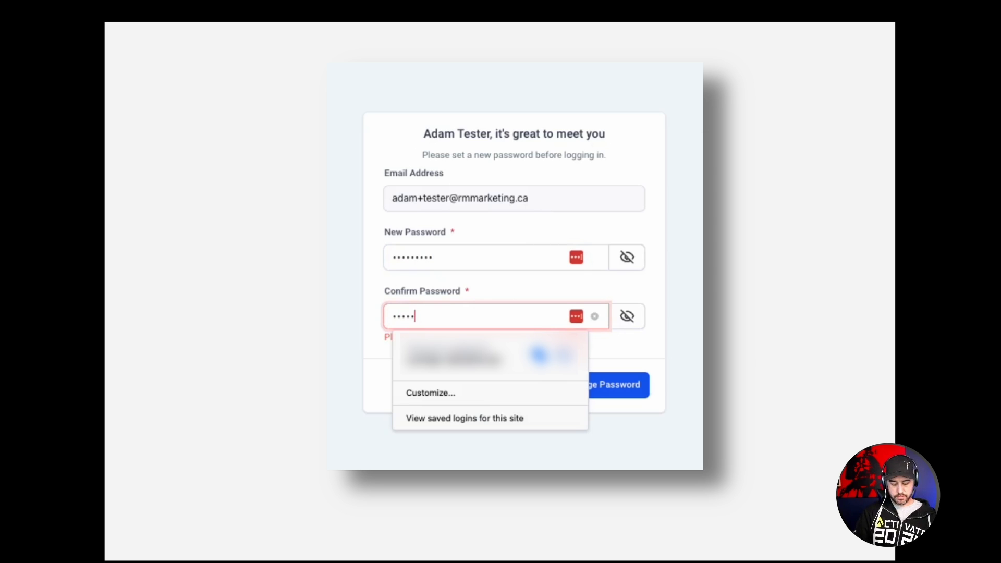
type("•••••••")
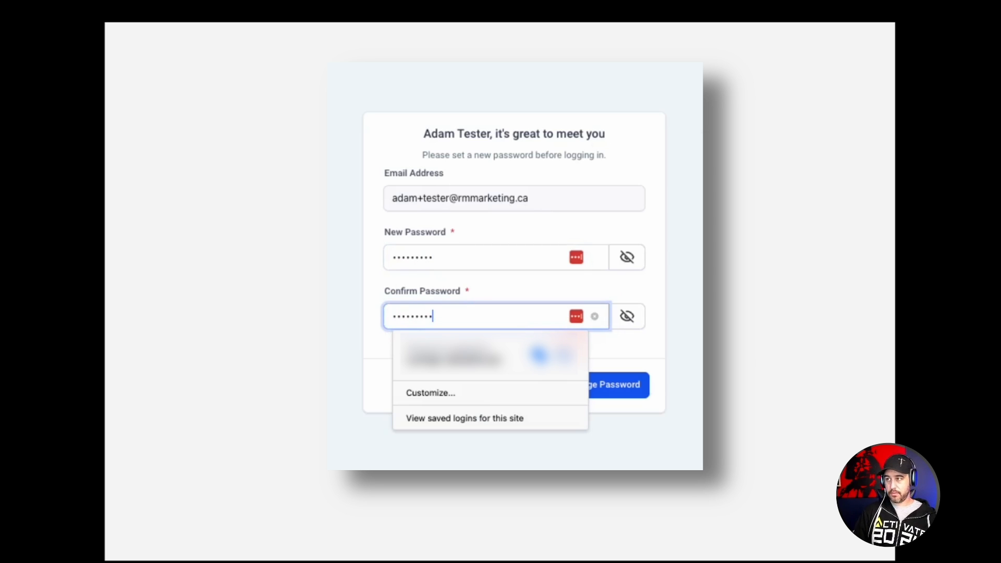
left_click(644, 393)
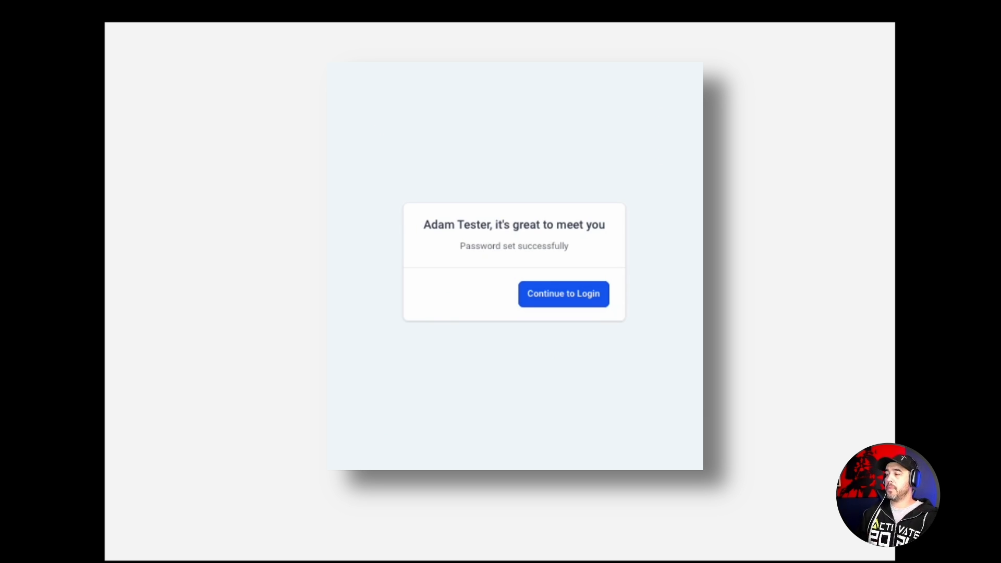
left_click(584, 302)
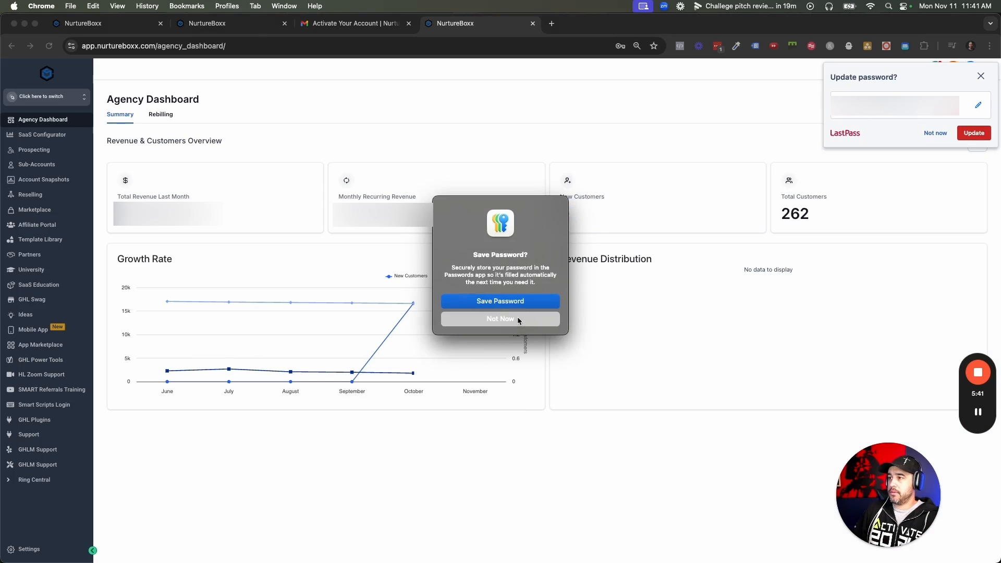
- Dismiss the browser and password-update prompts and return to the agency dashboard
left_click(542, 270)
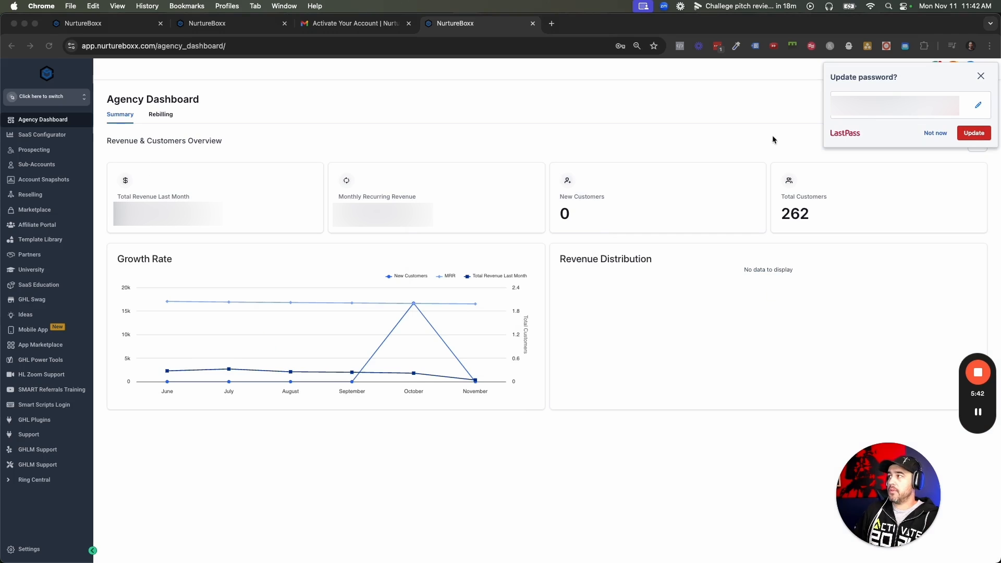
left_click(979, 77)
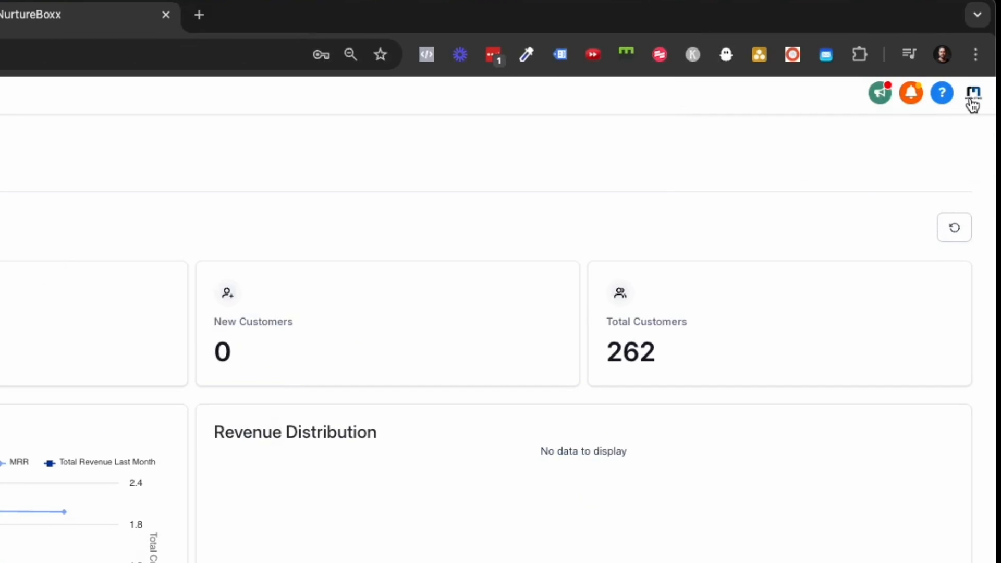
left_click(973, 99)
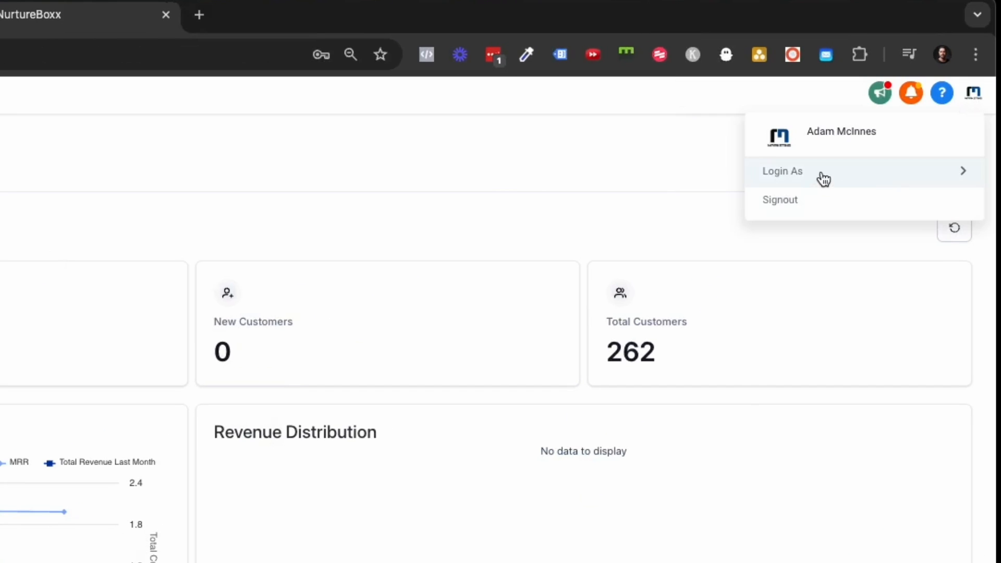
mouse_move(823, 179)
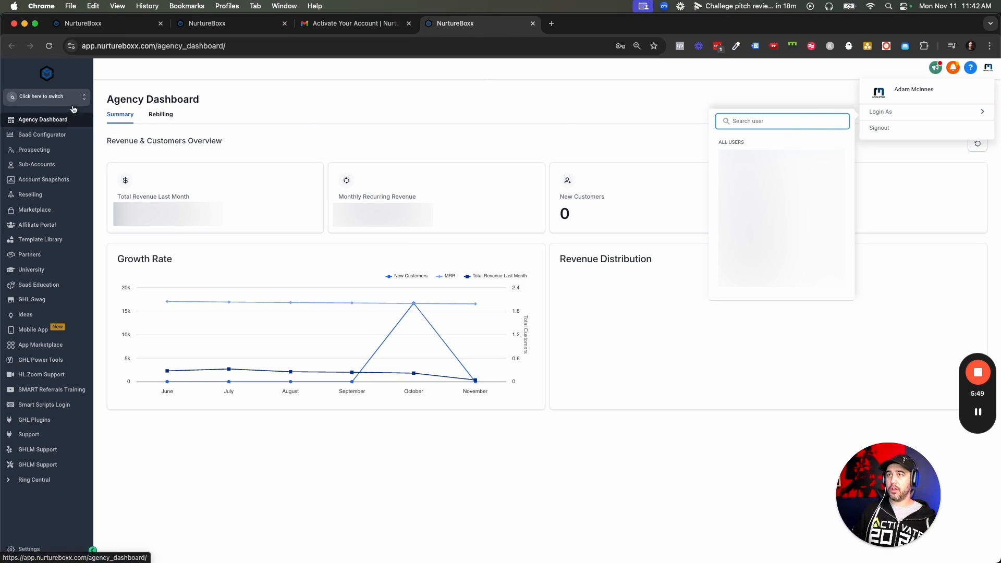
left_click(93, 24)
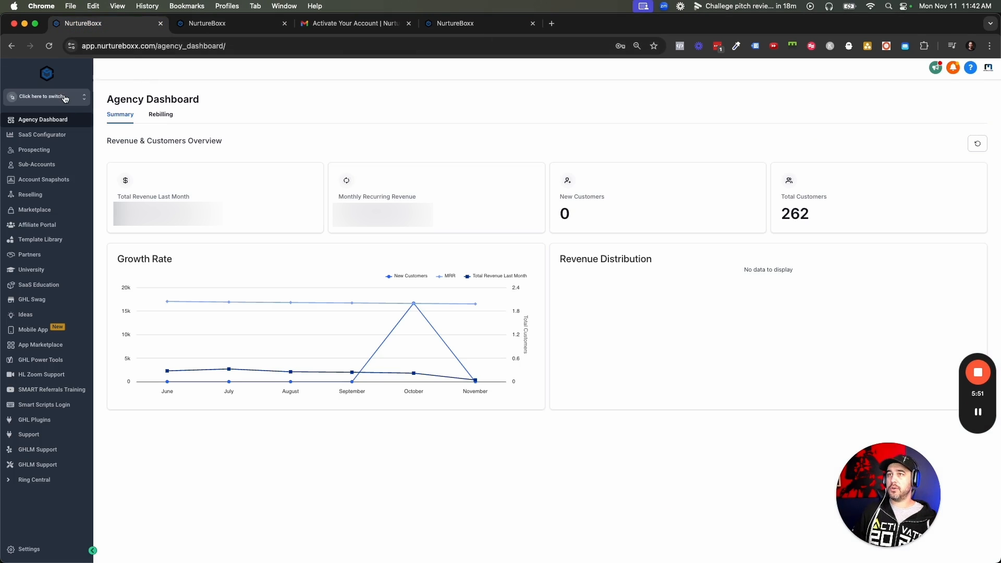
- Switch to the AI Sandbox sub-account and log in as the new team member
left_click(65, 98)
type("adam")
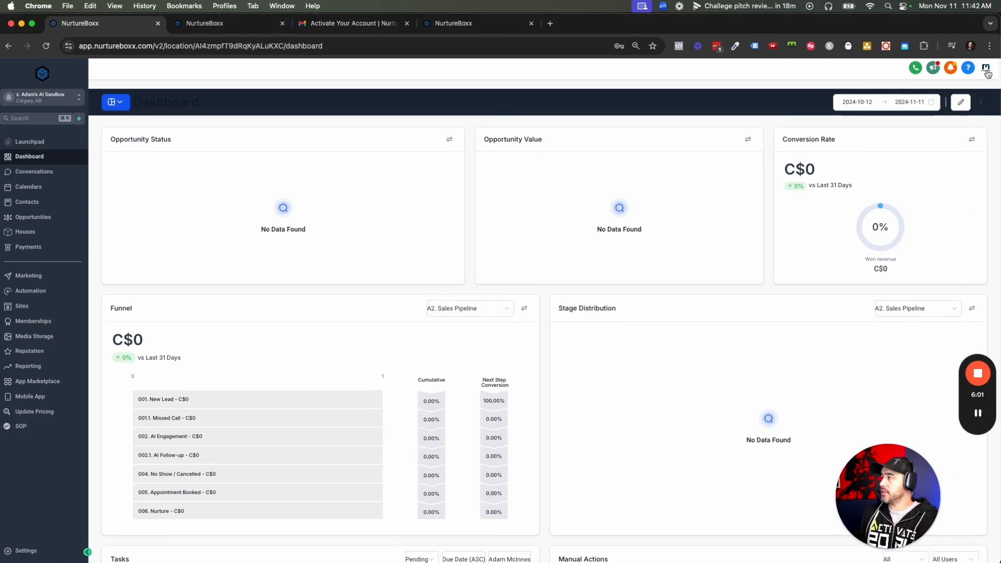
left_click(984, 69)
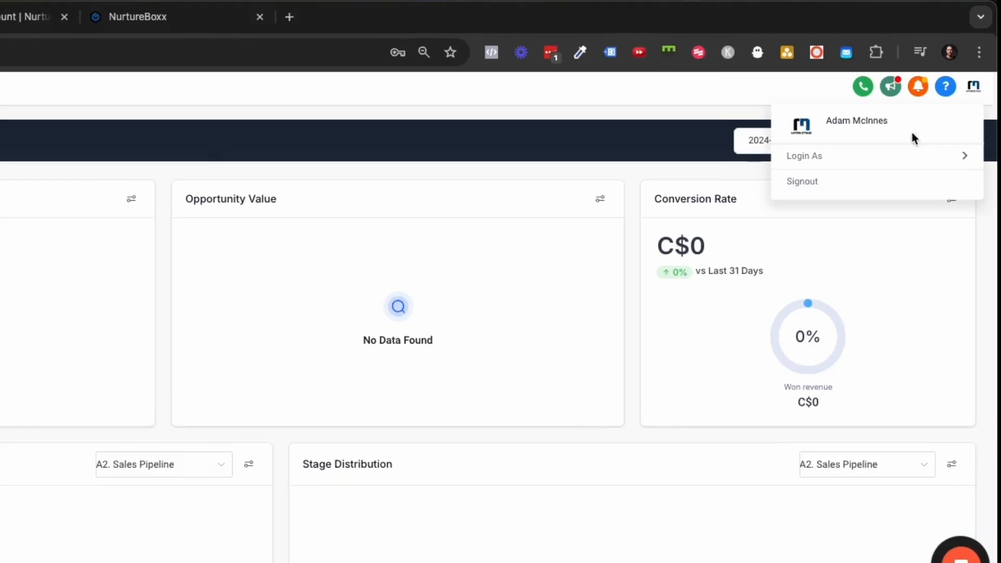
left_click(871, 157)
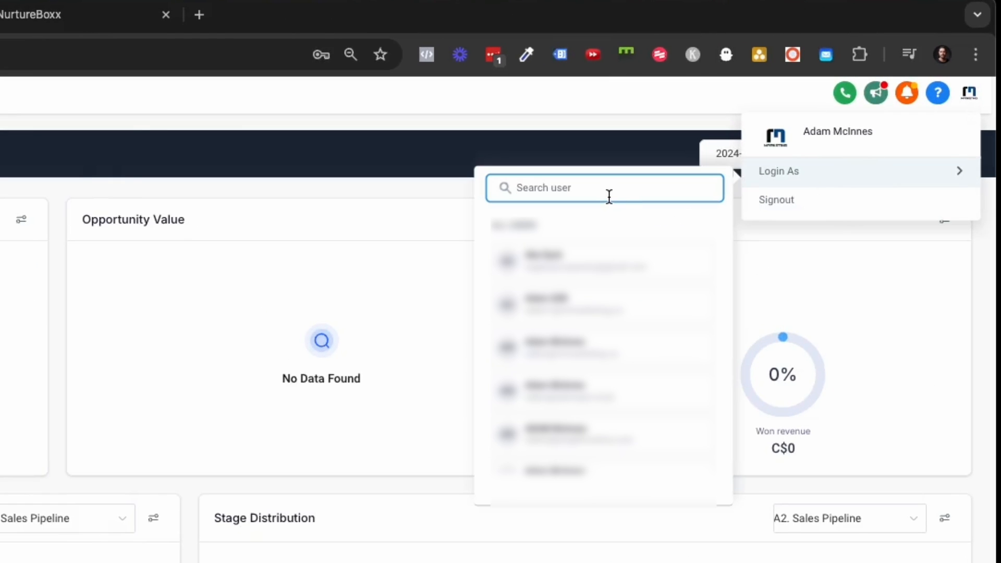
type("Adam")
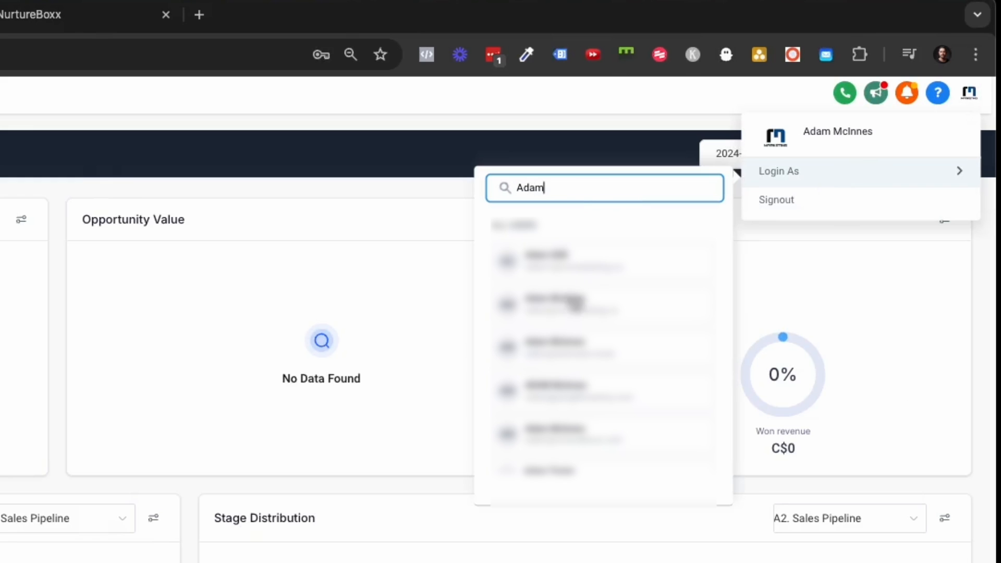
scroll(572, 359, "down", 3)
left_click(581, 371)
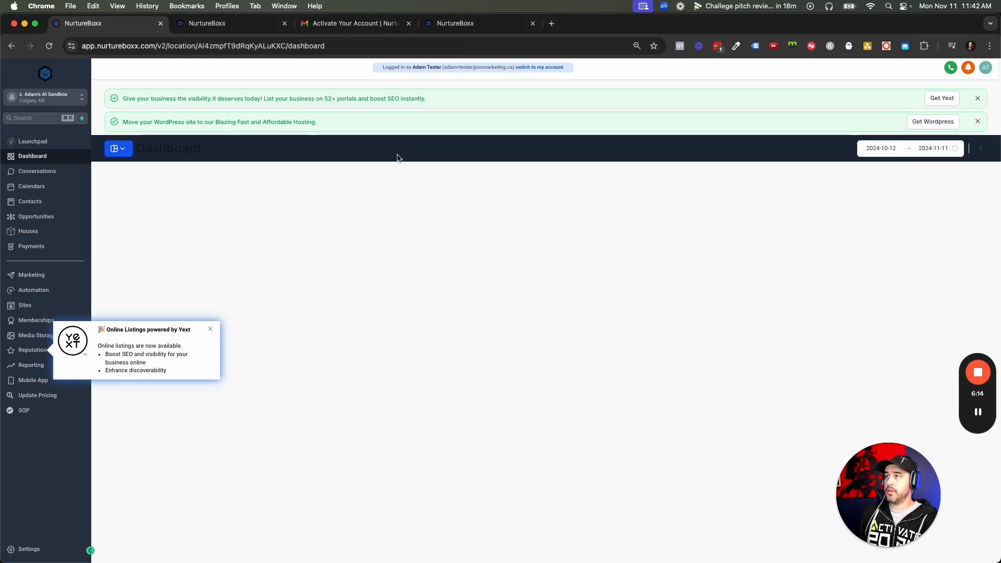
- Close the Yext and WordPress promo banners and open the sub-account settings
left_click(977, 98)
left_click(977, 99)
left_click(37, 549)
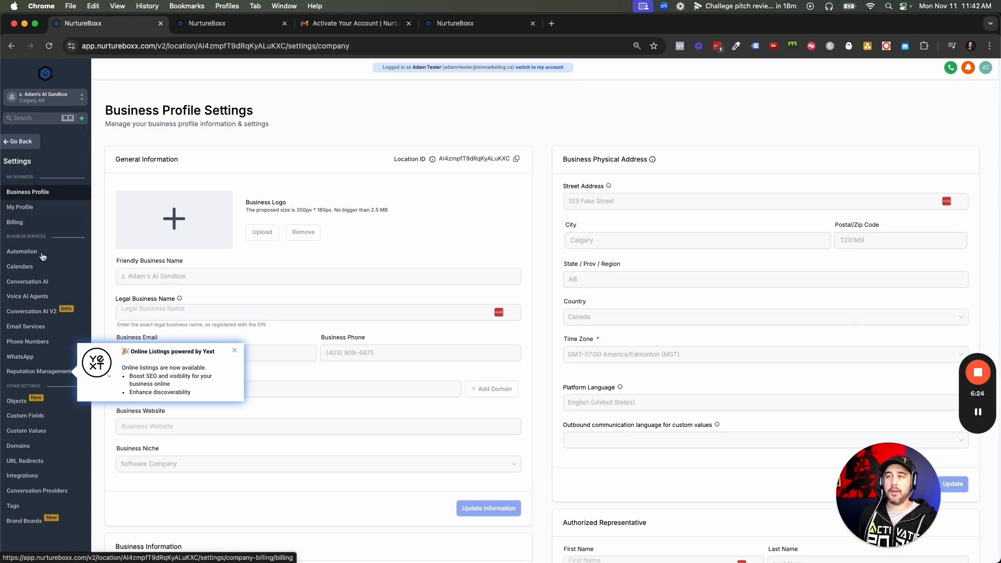
- Close the Online Listings popup, switch back to the agency account, and show the Team list
left_click(235, 352)
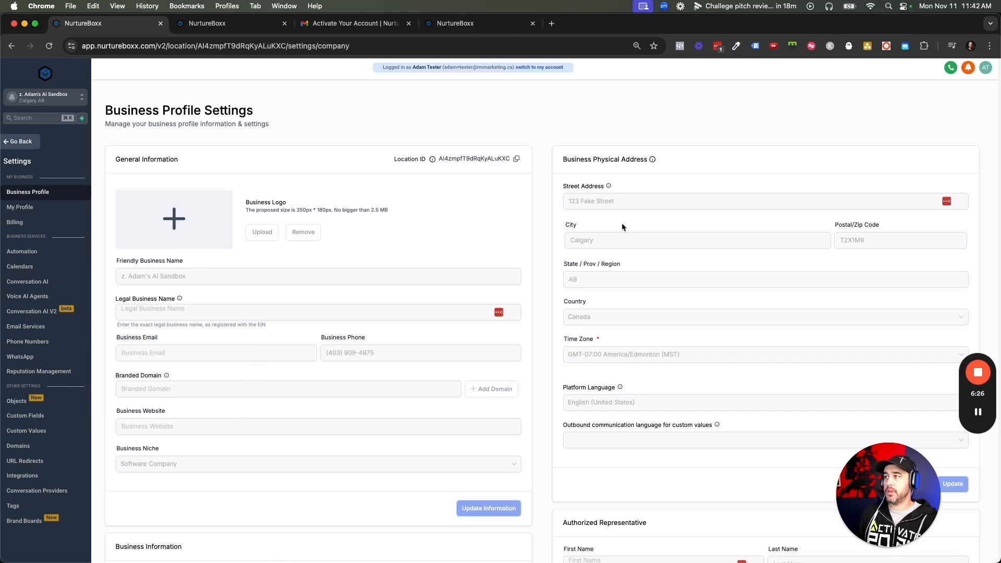
left_click(537, 72)
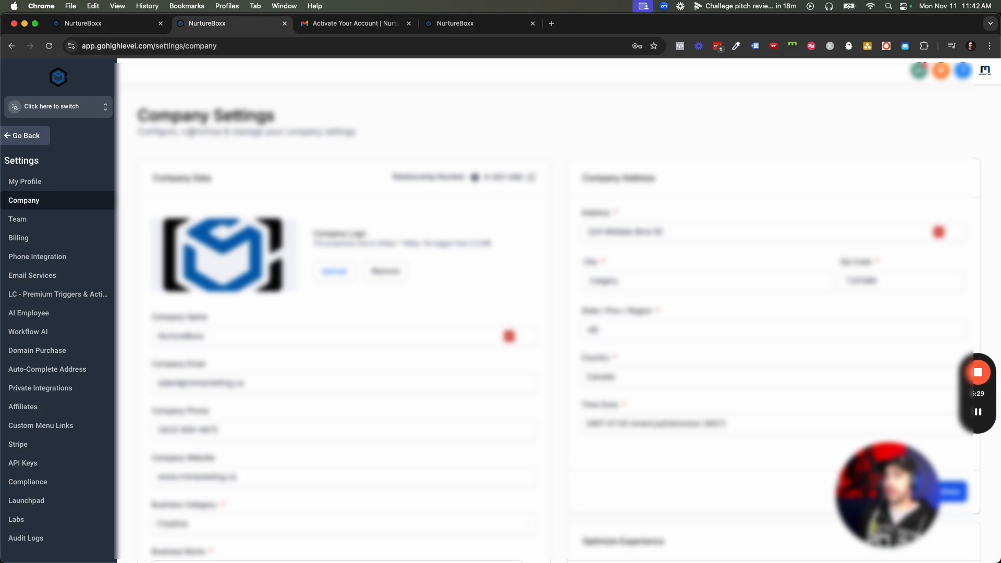
left_click(57, 219)
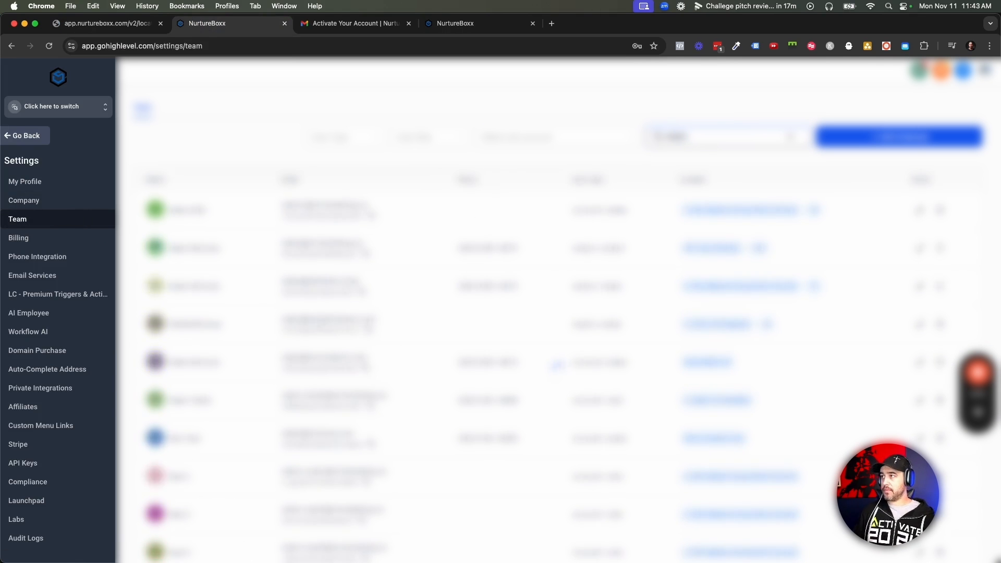
- Search for the new member, review their sub-account access, and change User Type to Agency
type("Adam Tester")
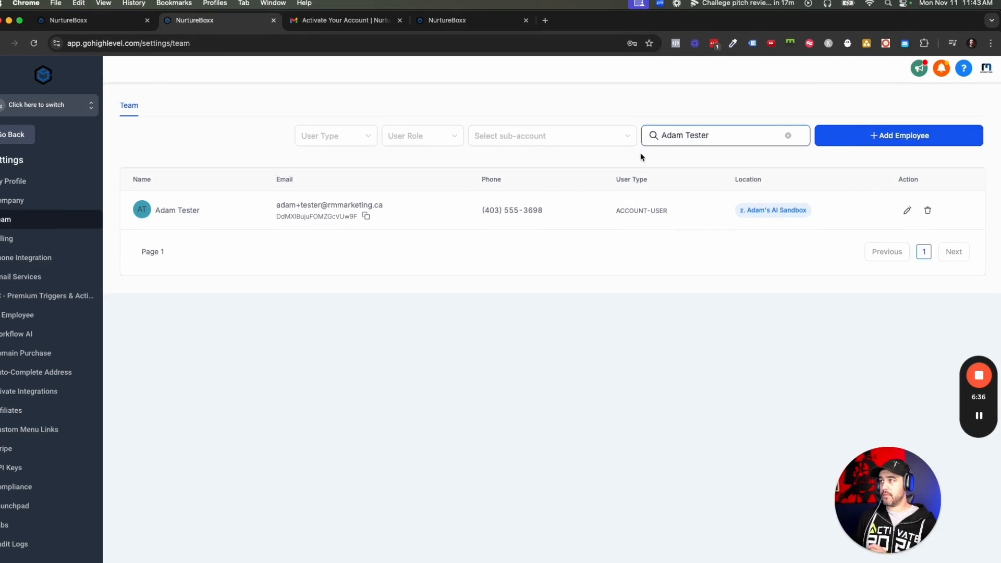
left_click(902, 215)
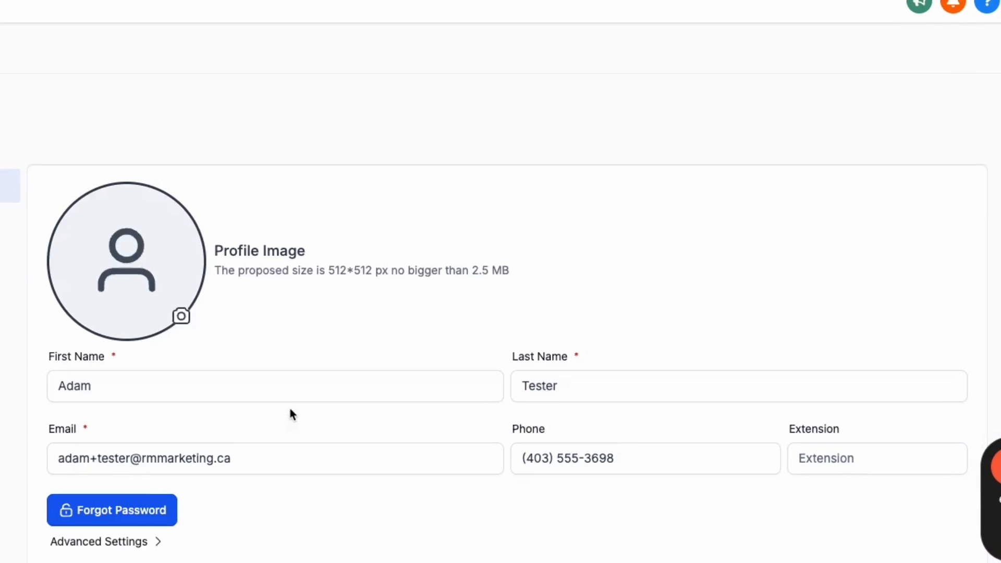
left_click(138, 219)
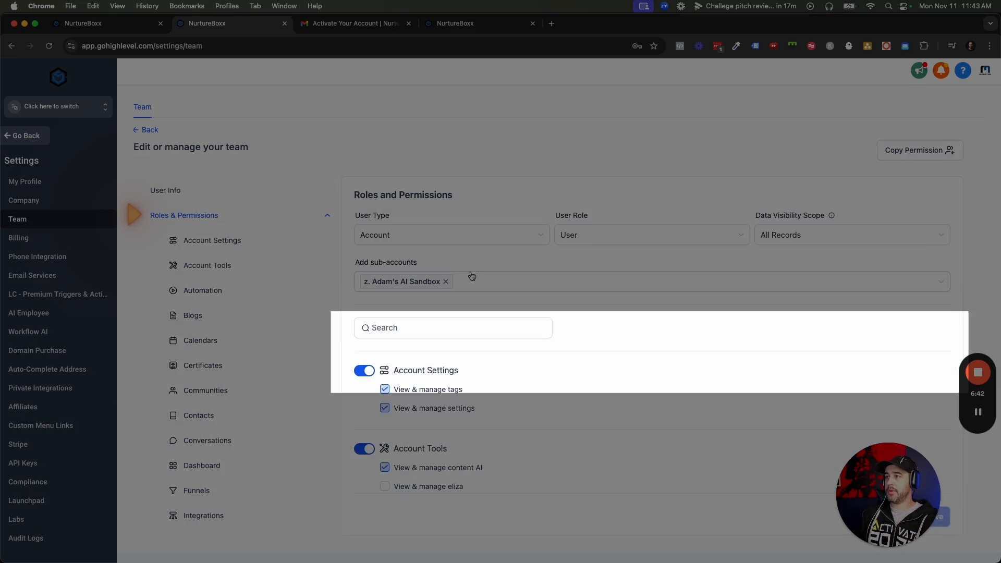
left_click(475, 290)
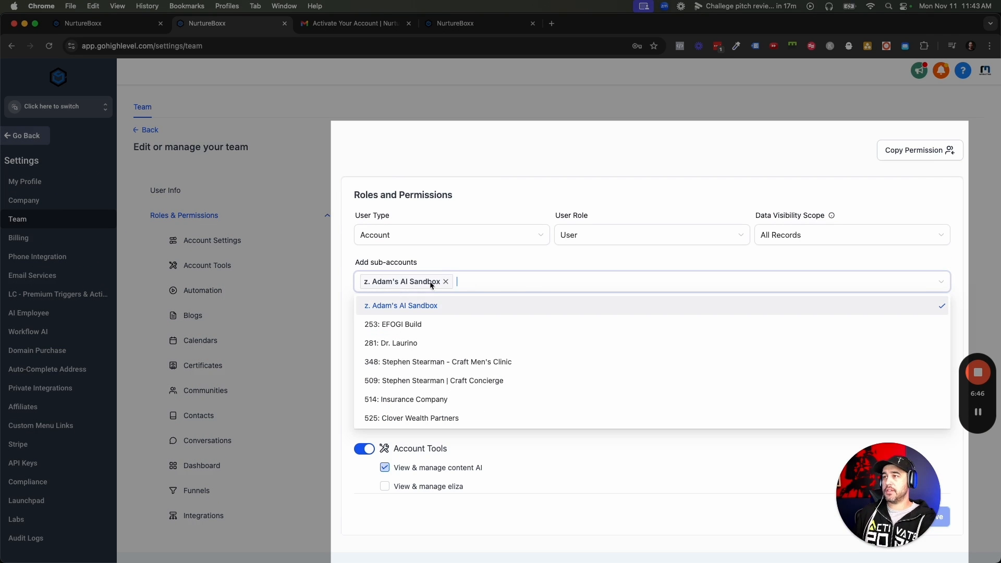
left_click(498, 263)
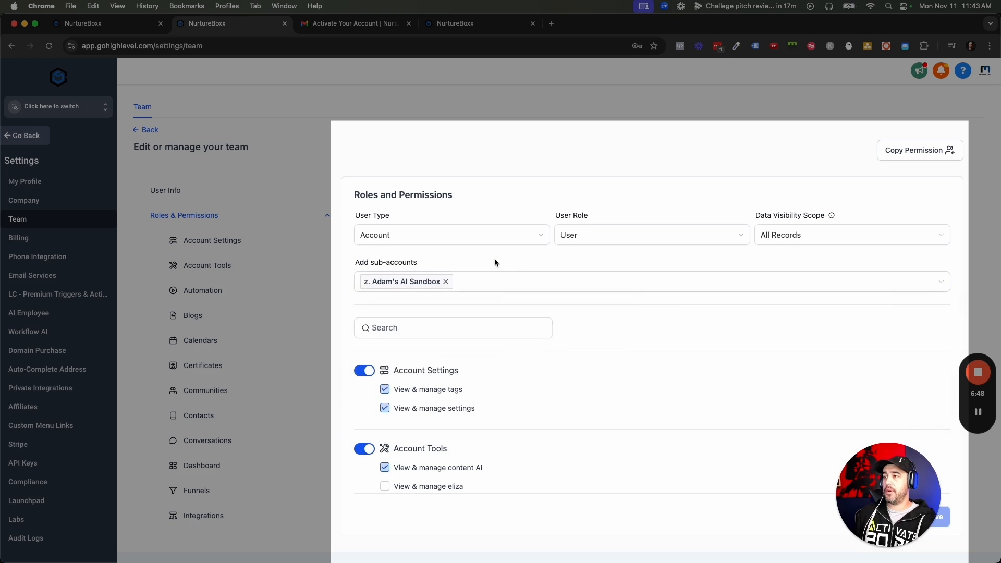
left_click(502, 235)
left_click(479, 262)
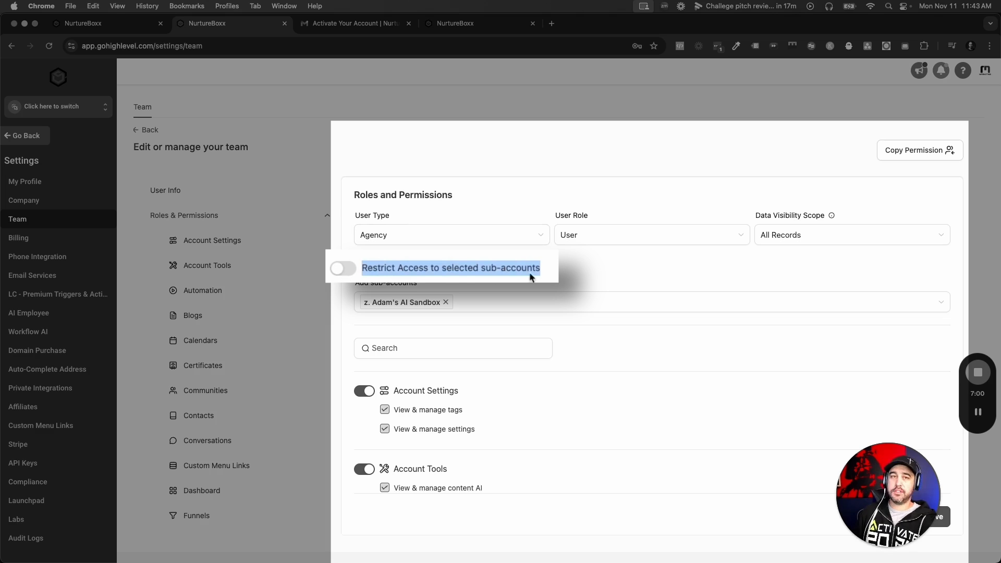
scroll(523, 266, "down", 4)
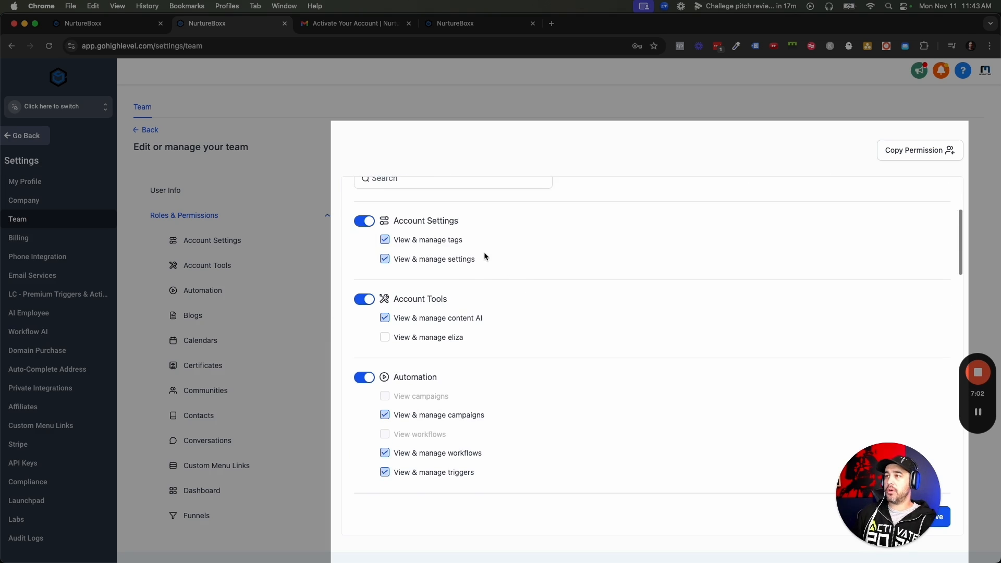
scroll(402, 285, "down", 4)
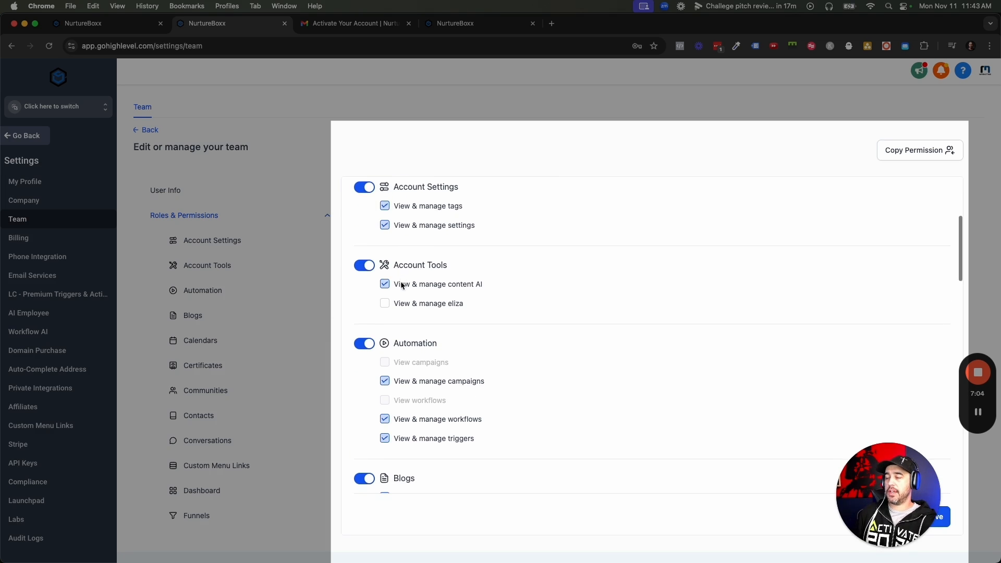
scroll(402, 285, "down", 20)
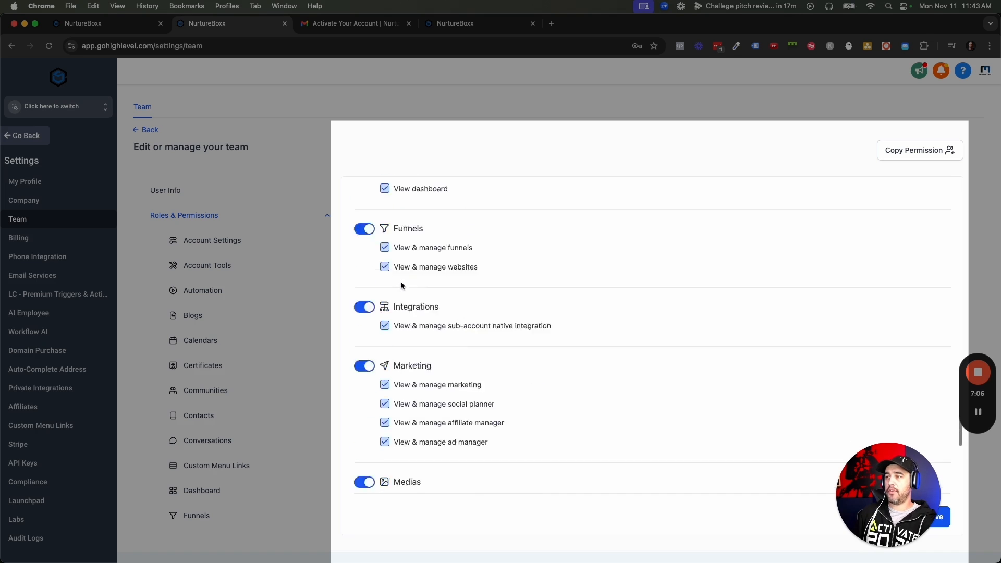
scroll(402, 285, "down", 9)
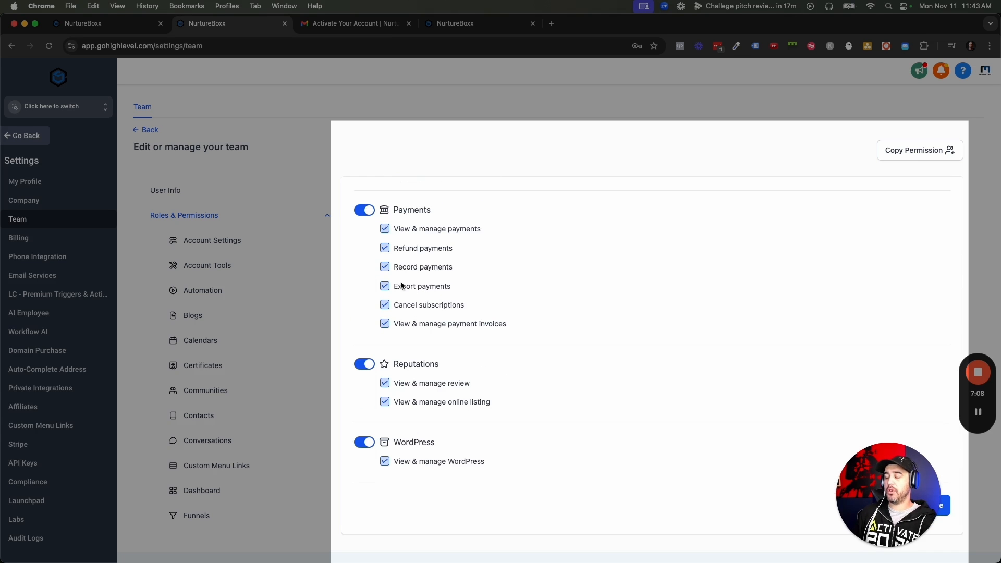
scroll(356, 334, "up", 20)
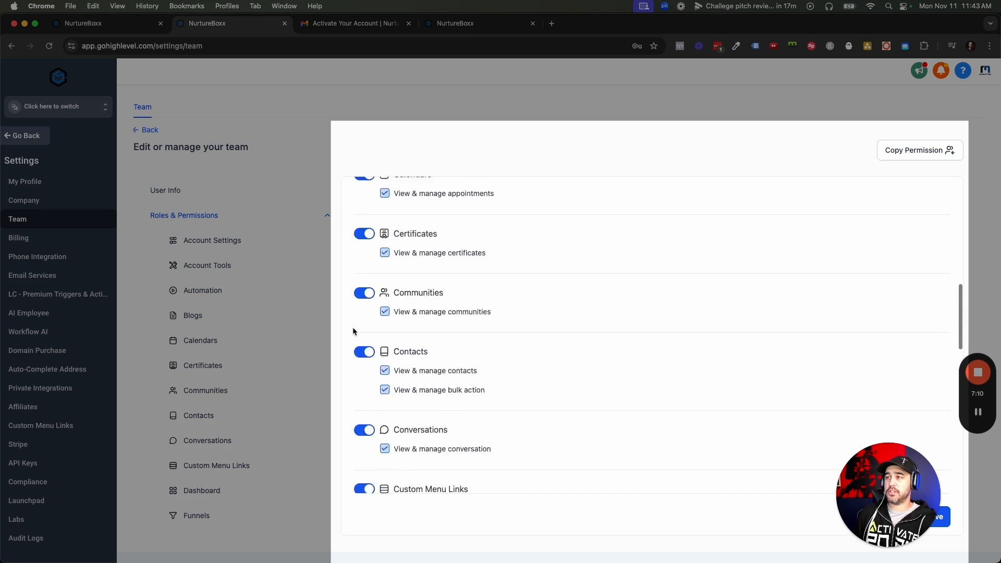
scroll(353, 330, "up", 4)
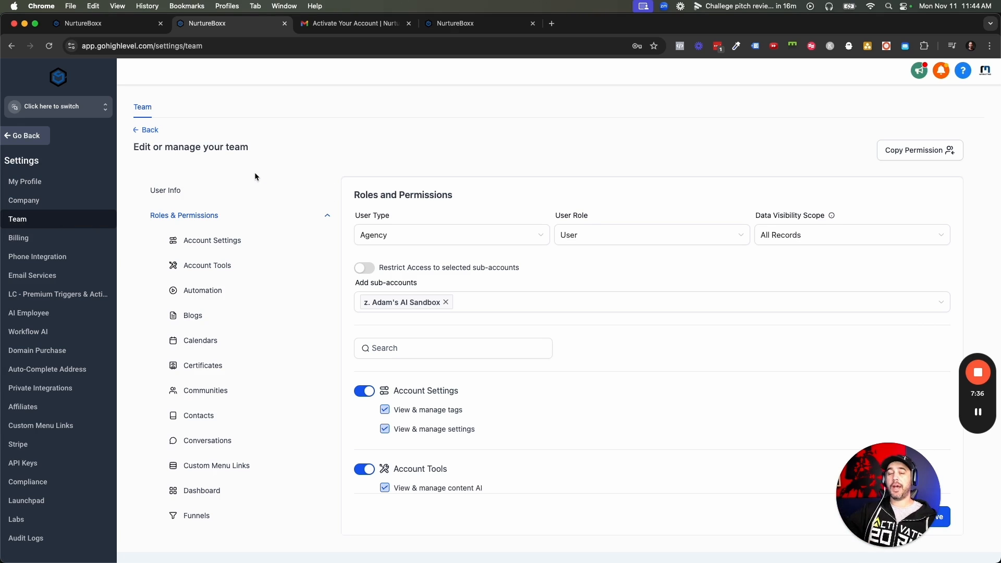
left_click(417, 235)
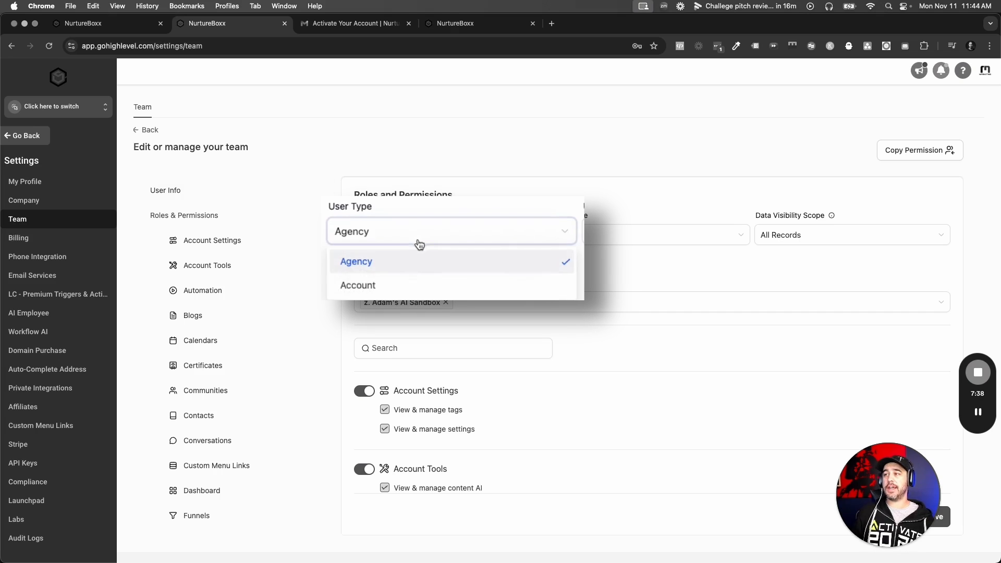